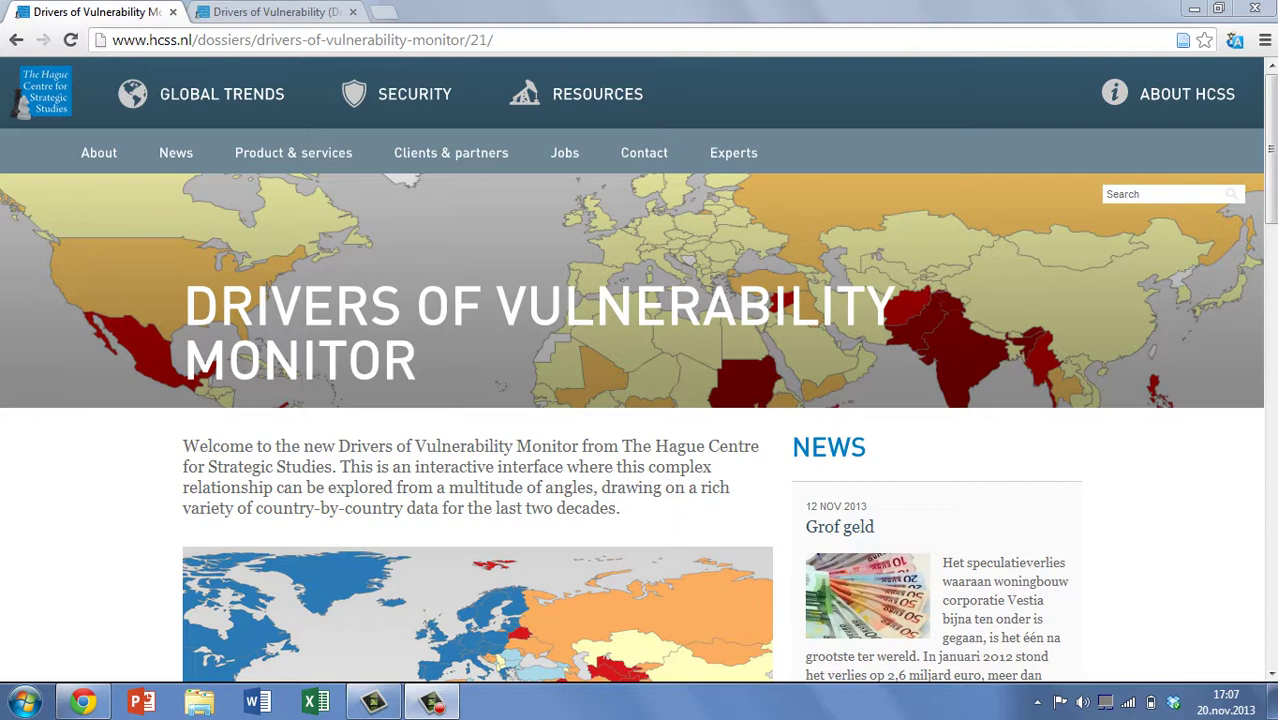
# Step: Look over the Drivers of Vulnerability Monitor introduction page down to its Visual Data section
pyautogui.scroll(-3, 638, 420)
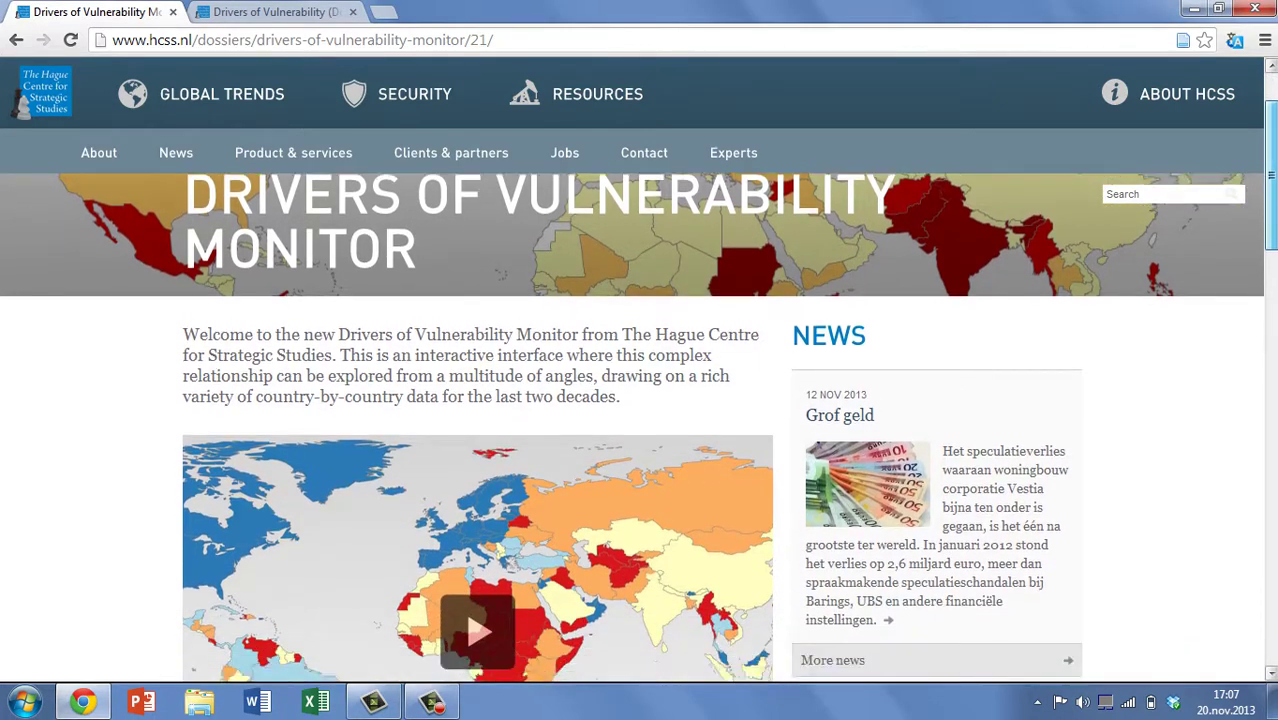
pyautogui.scroll(-3, 638, 420)
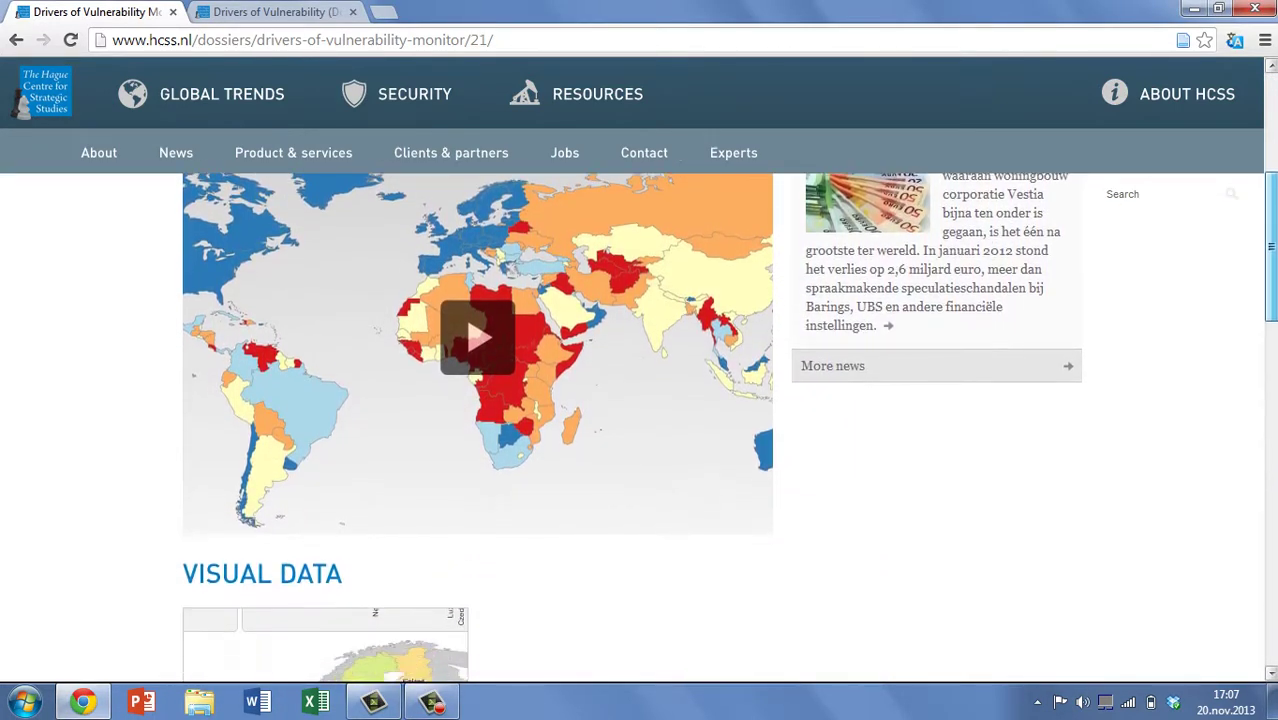
pyautogui.scroll(-1, 638, 420)
pyautogui.scroll(2, 638, 420)
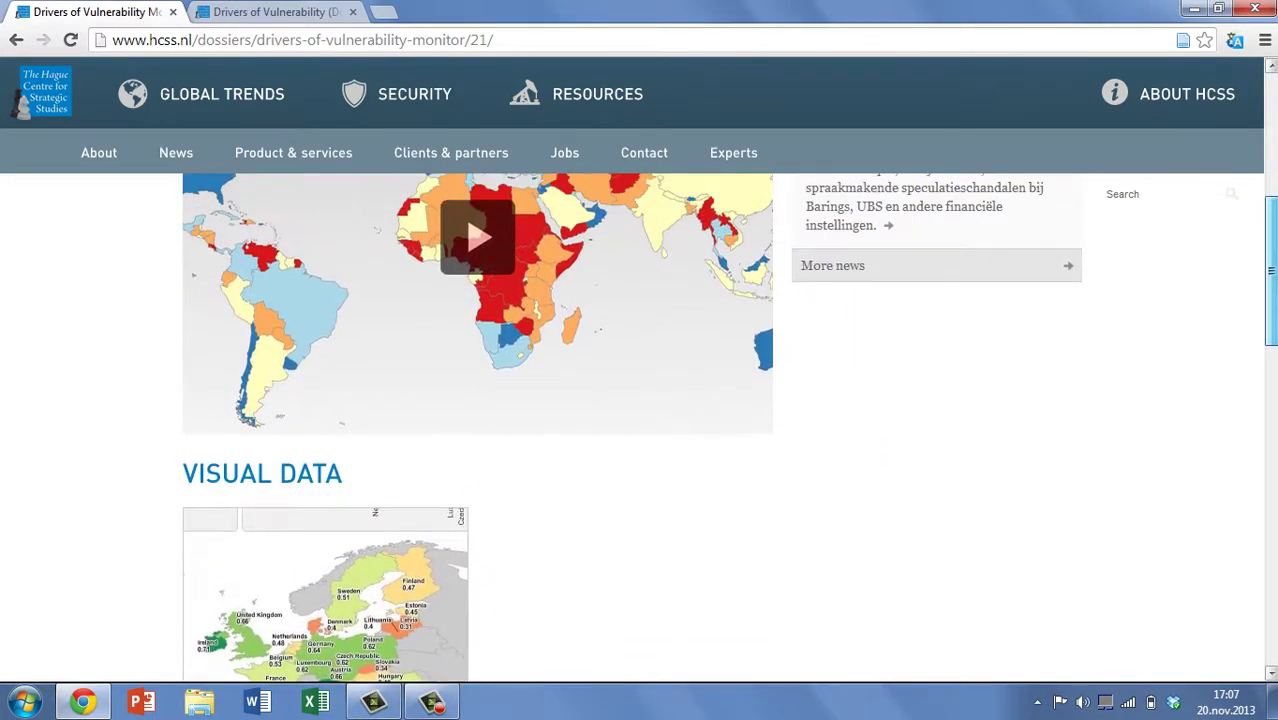
pyautogui.scroll(5, 638, 420)
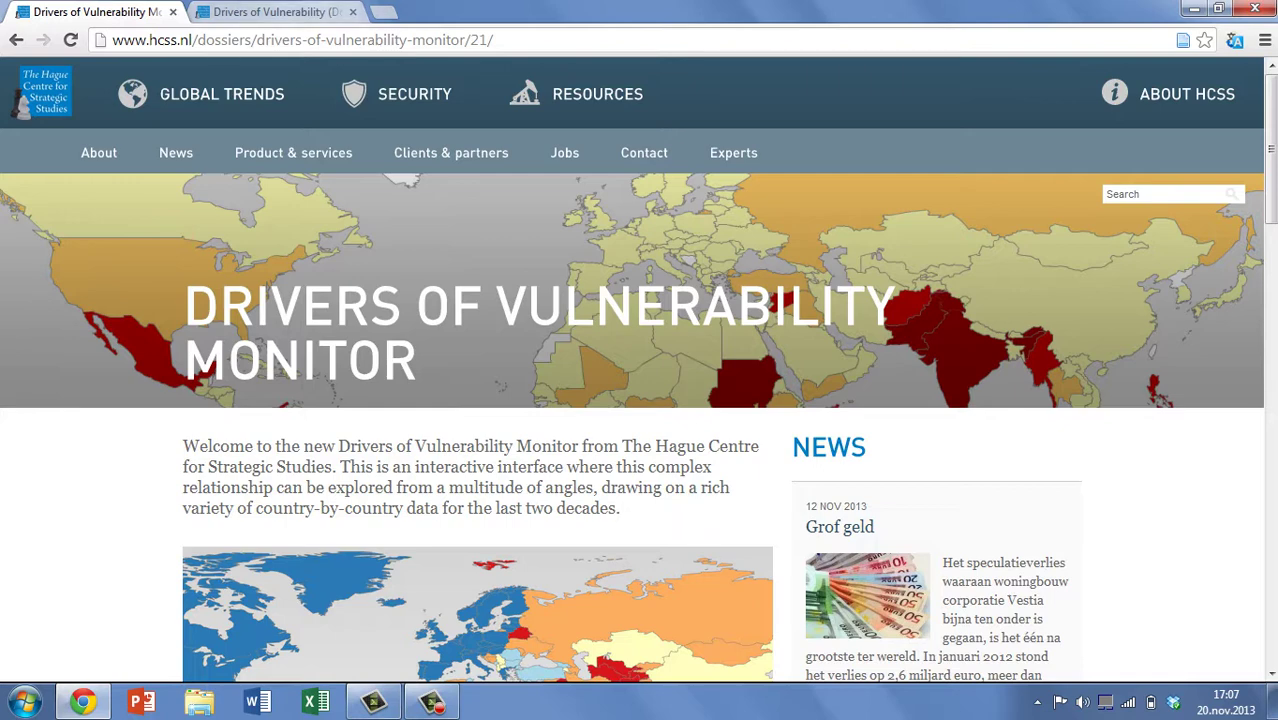
# Step: Switch to the interactive monitor page and map the Youth Bulge indicator from the Social and Demographic category
pyautogui.hotkey('ctrl', 'Tab')
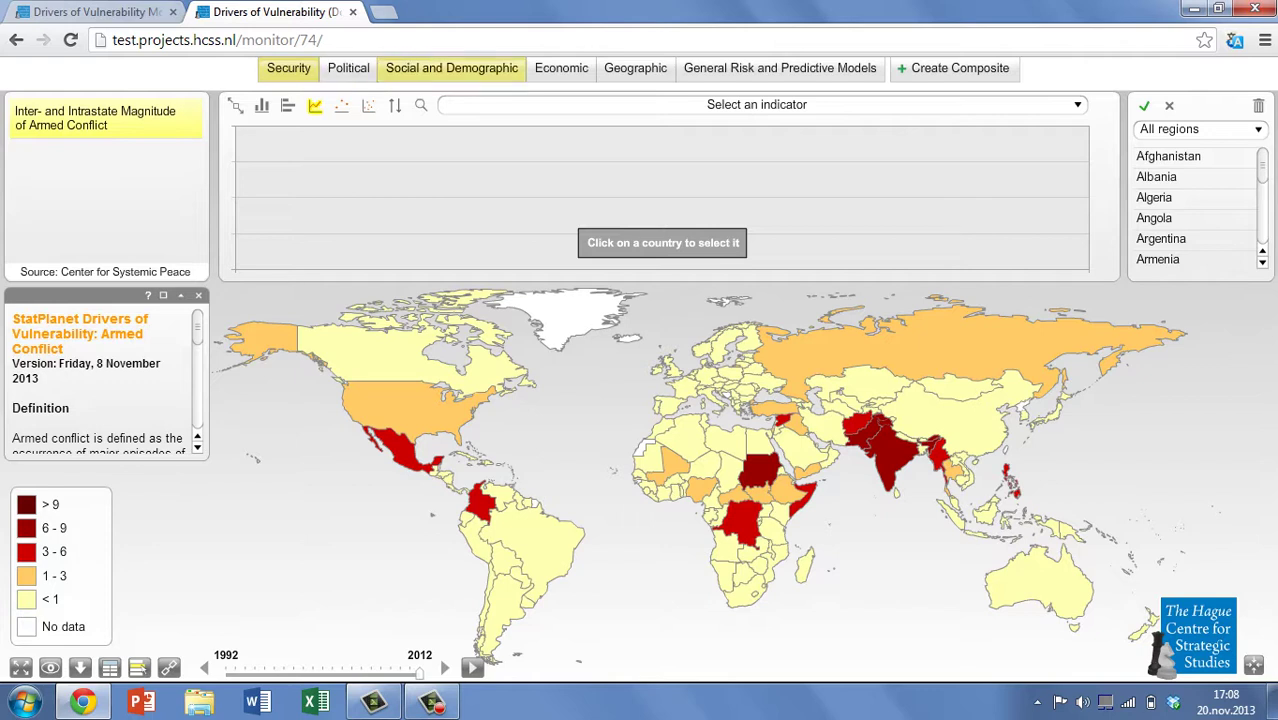
pyautogui.click(451, 68)
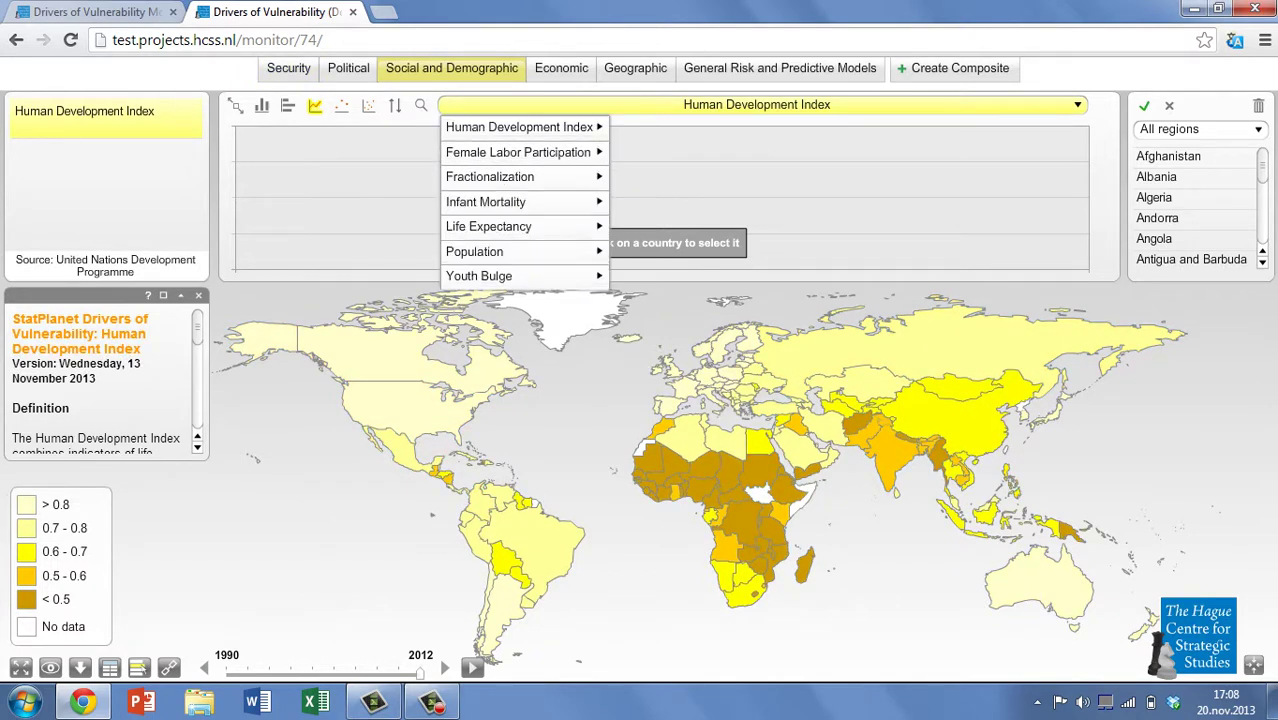
pyautogui.moveTo(518, 152)
pyautogui.moveTo(486, 202)
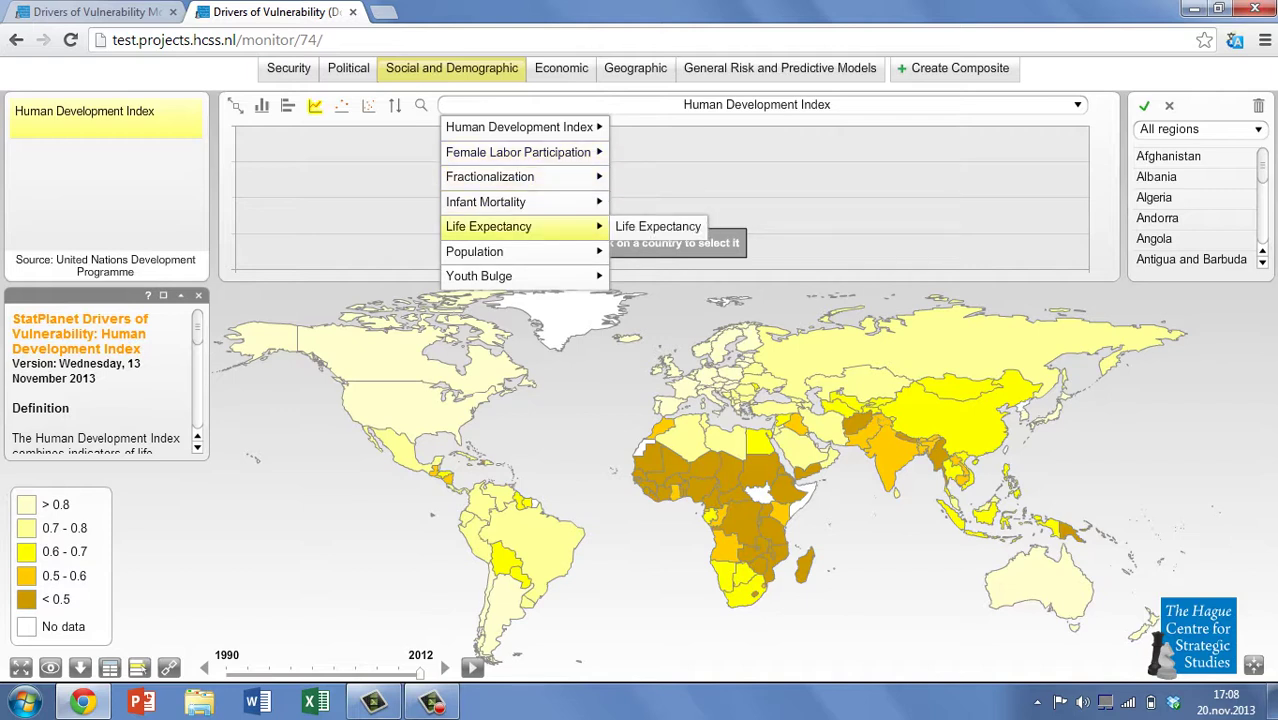
pyautogui.moveTo(480, 251)
pyautogui.moveTo(480, 276)
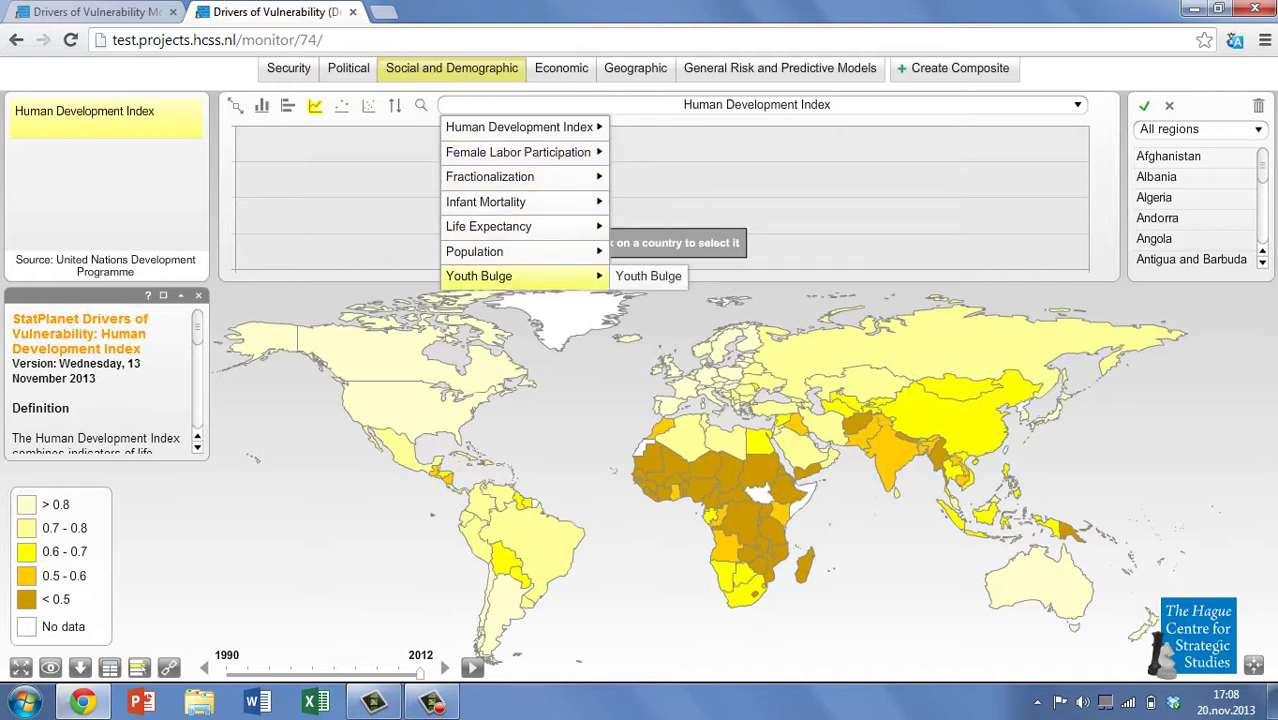
pyautogui.click(628, 277)
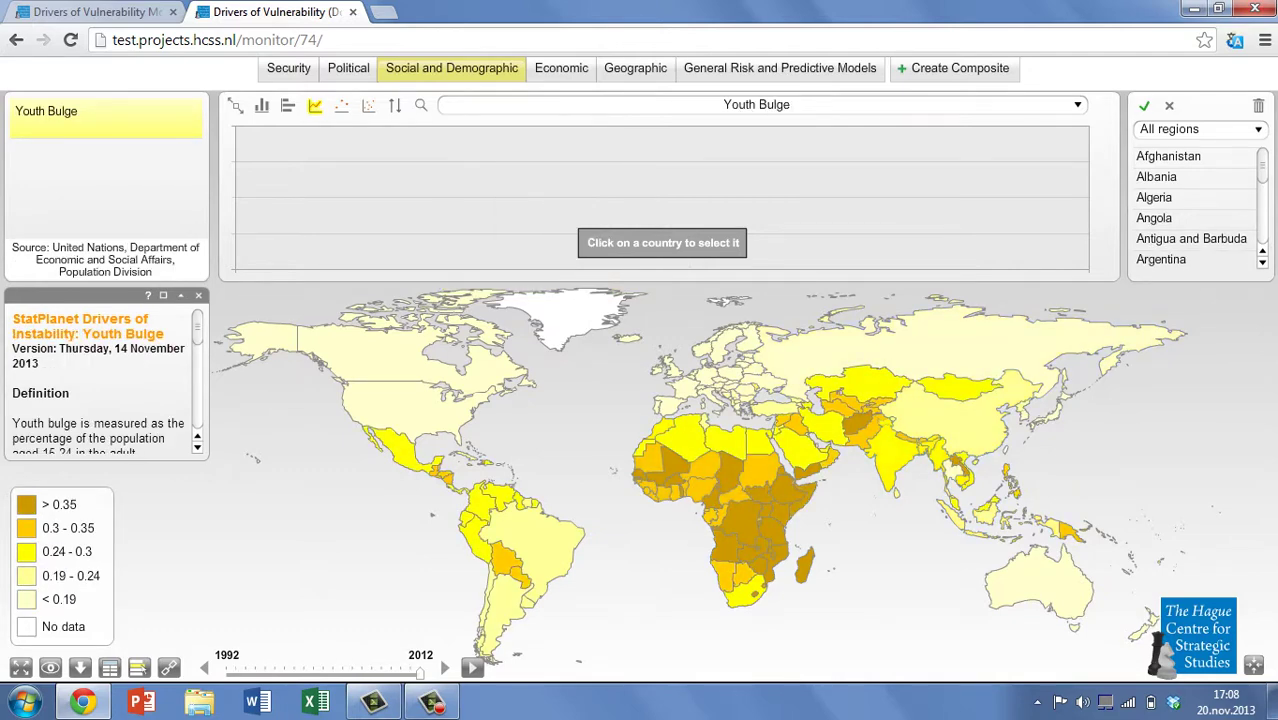
# Step: Enlarge the Youth Bulge information panel, read through its relationship text and references, and restore the panel's size
pyautogui.click(745, 563)
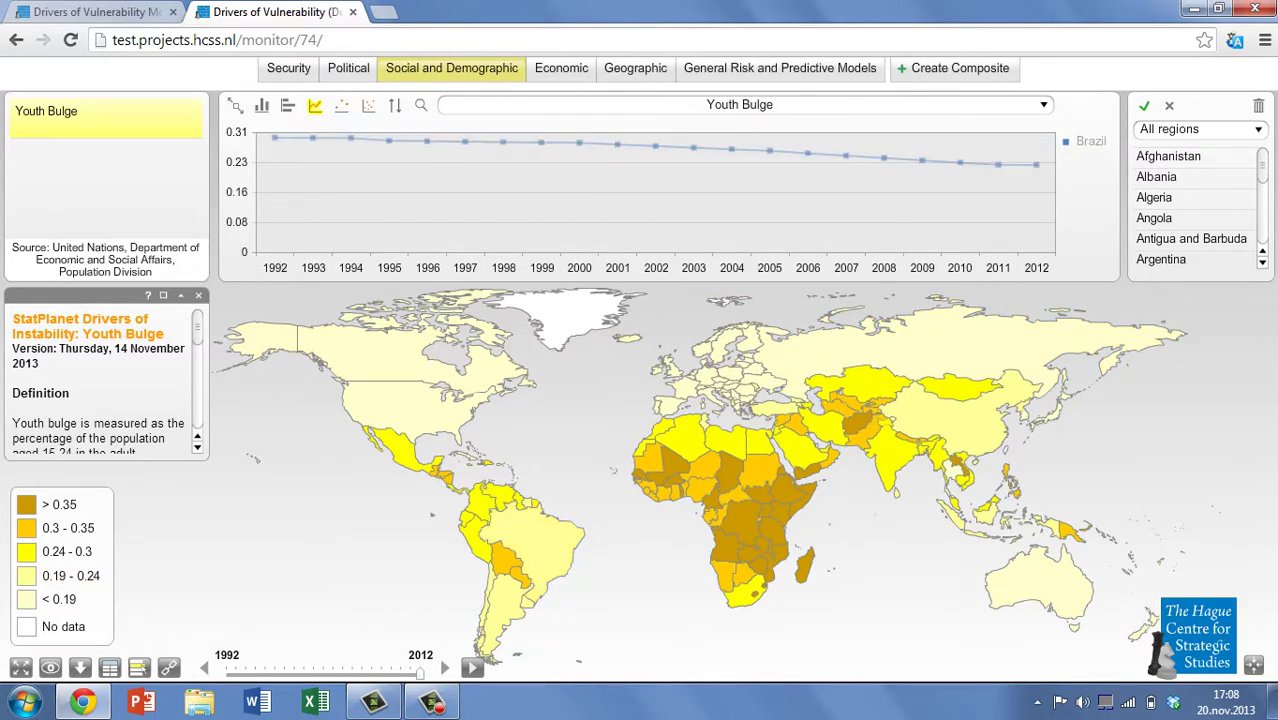
pyautogui.click(345, 385)
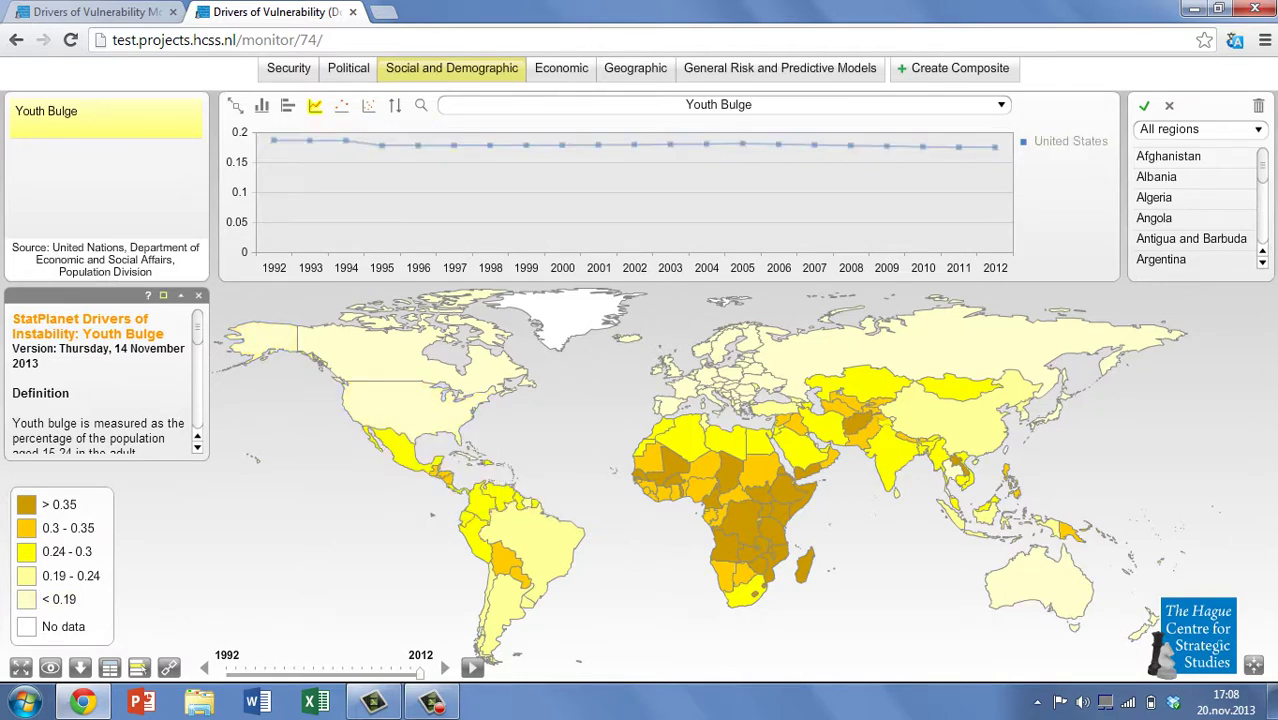
pyautogui.click(163, 295)
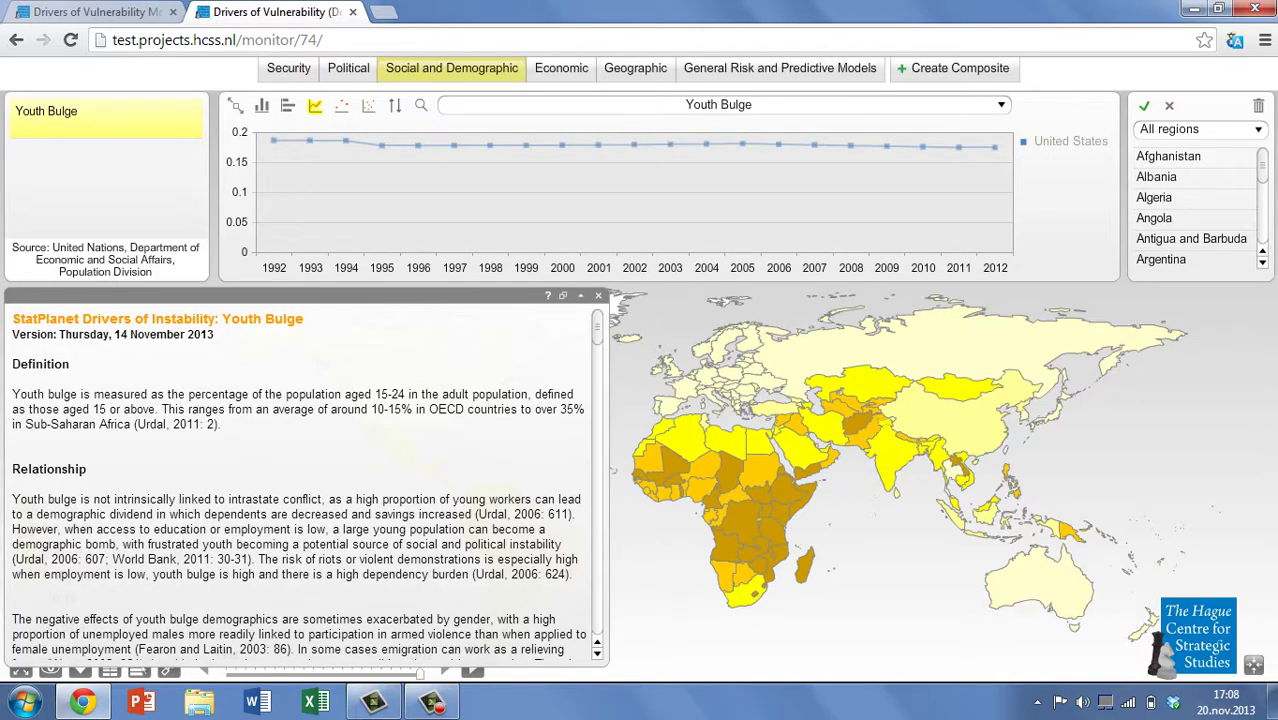
pyautogui.scroll(-5, 300, 480)
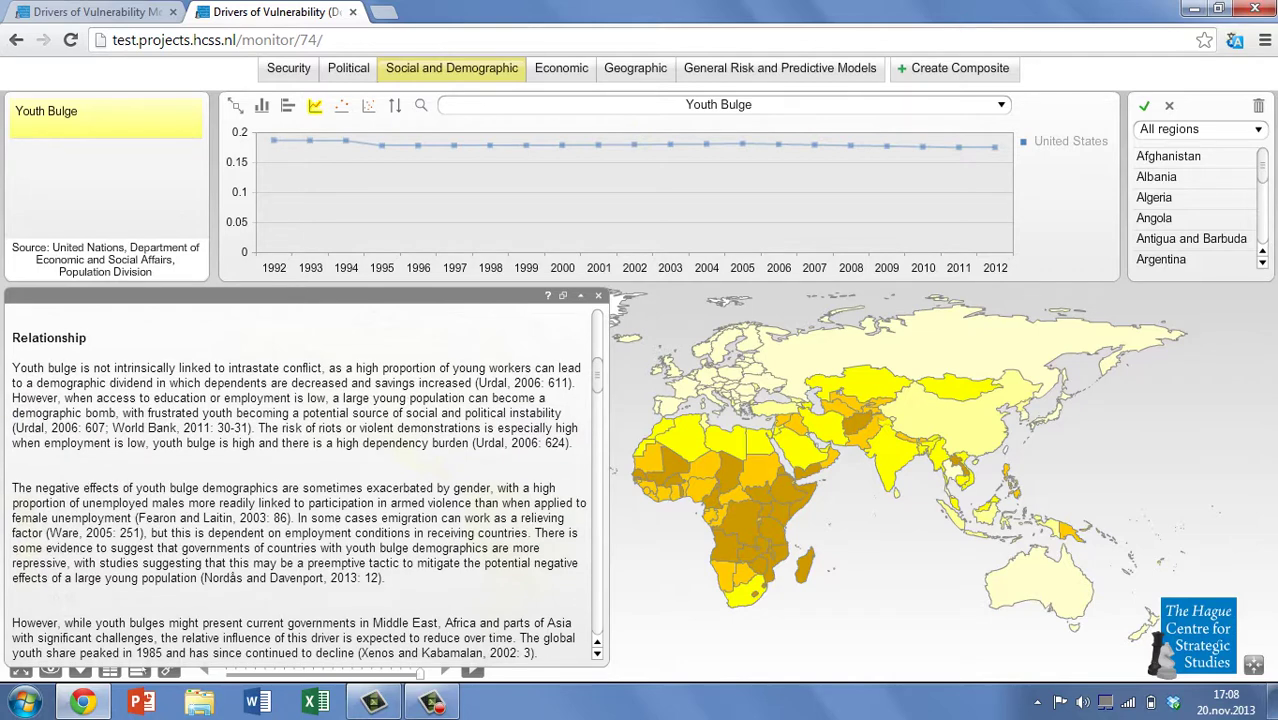
pyautogui.scroll(-4, 300, 480)
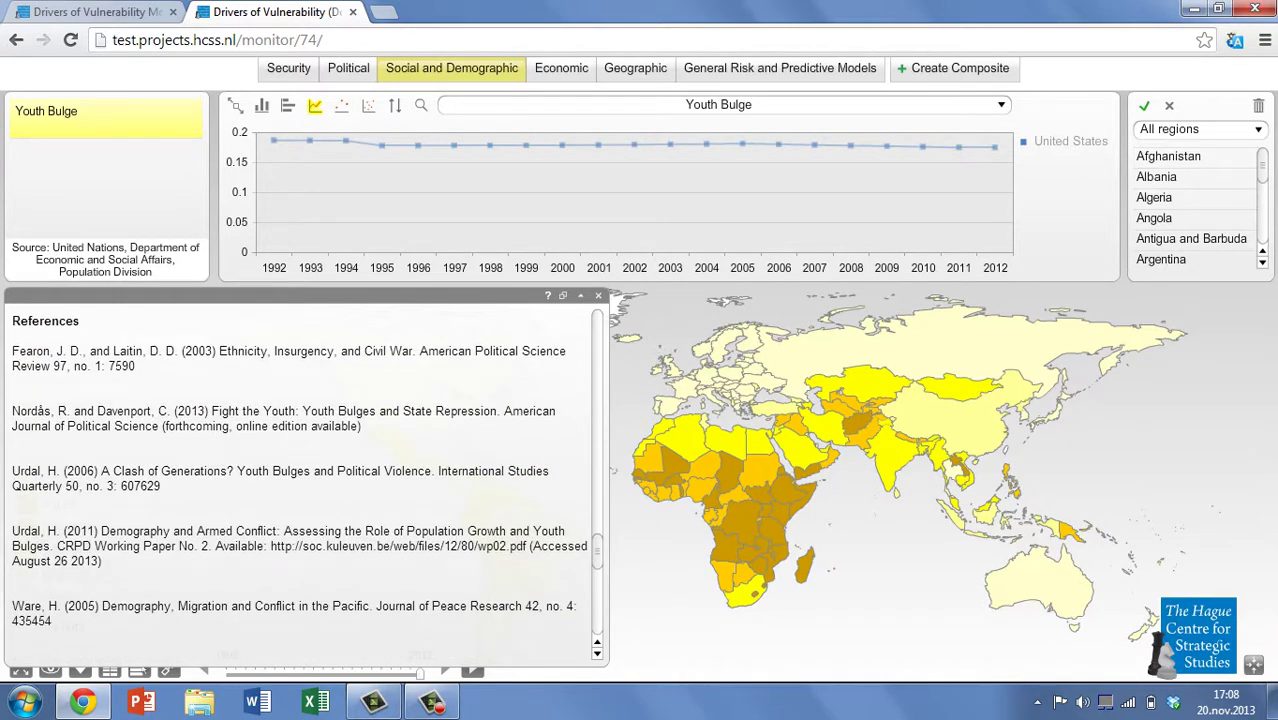
pyautogui.click(563, 295)
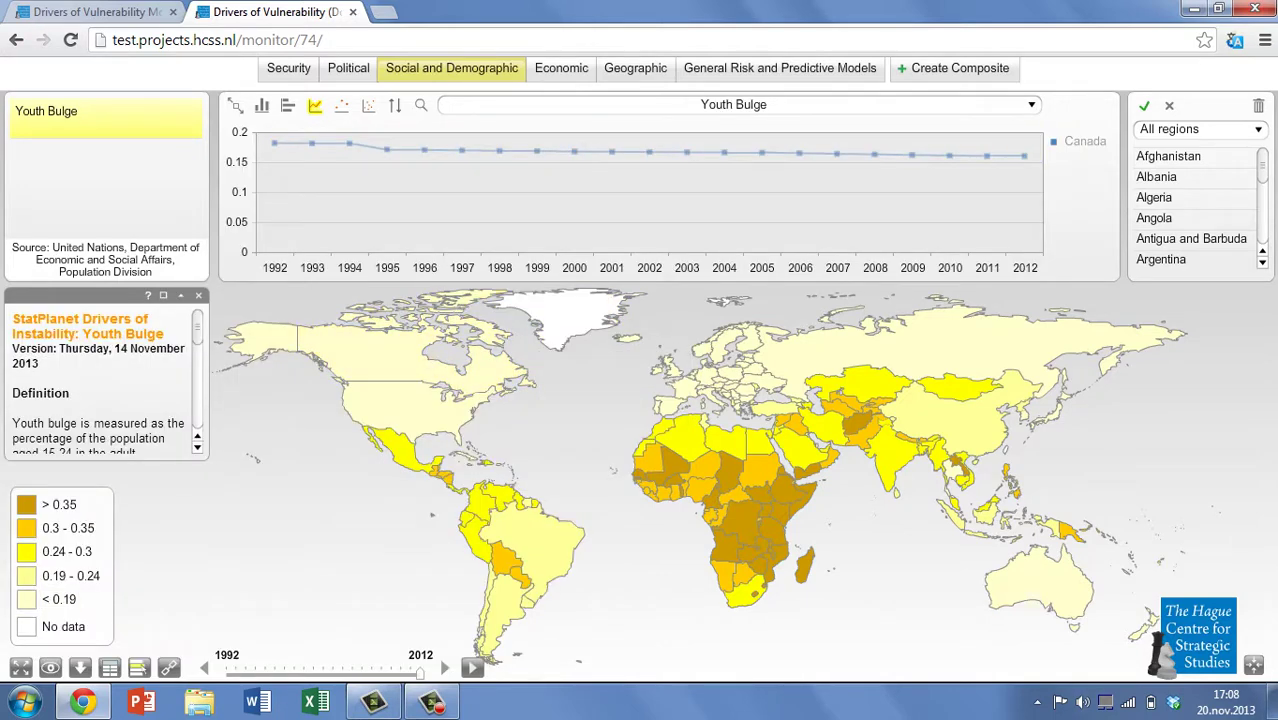
# Step: Select Algeria on the map and read the first article in its International Crisis Group feed, closing both when finished
pyautogui.click(655, 452)
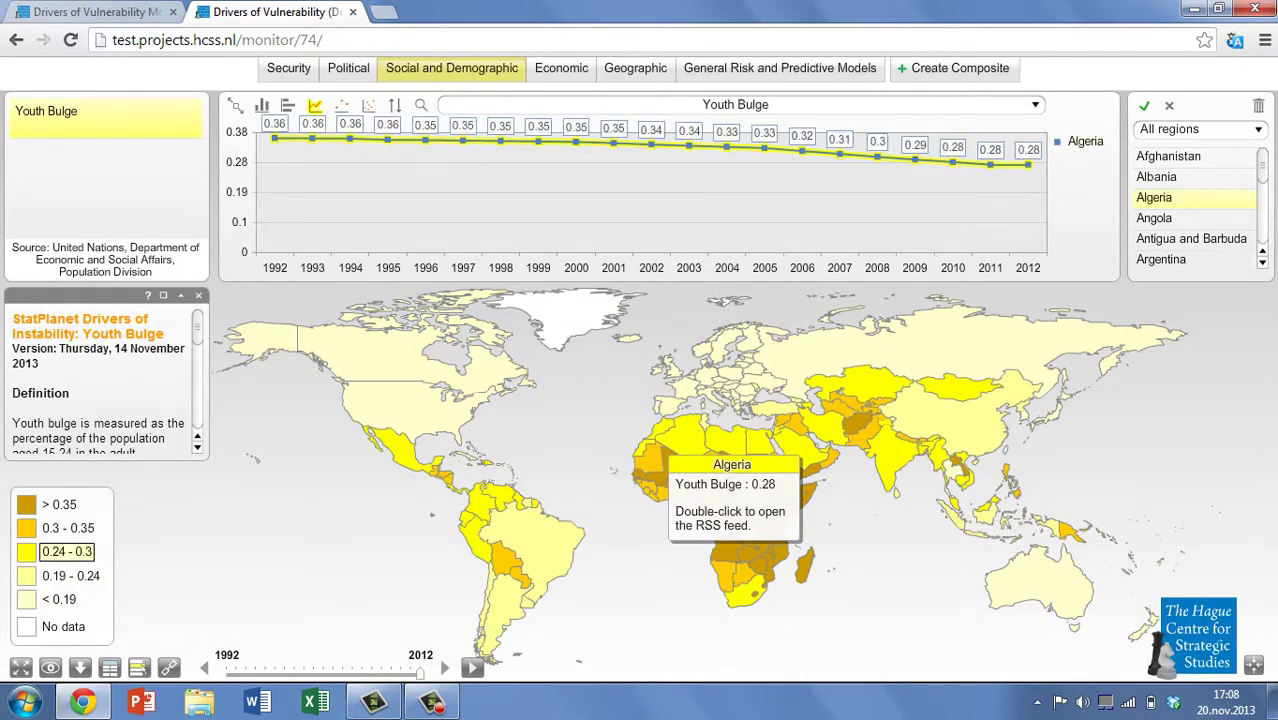
pyautogui.doubleClick(655, 452)
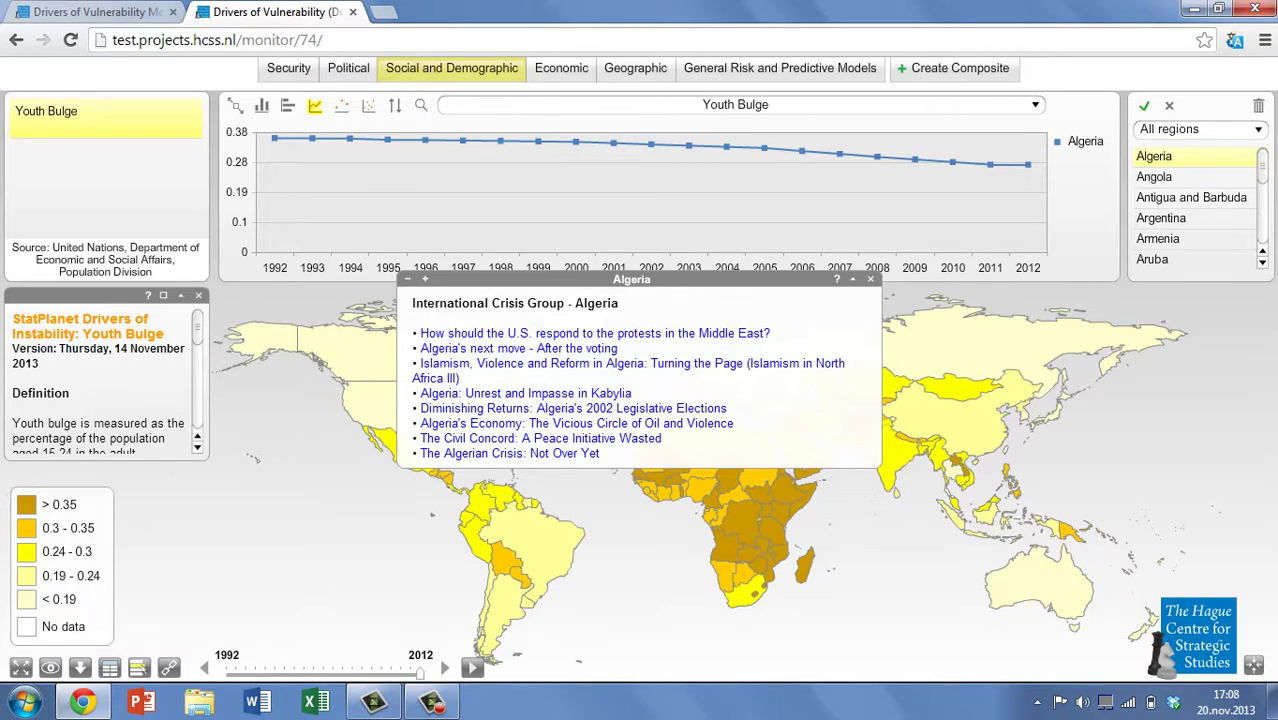
pyautogui.click(560, 333)
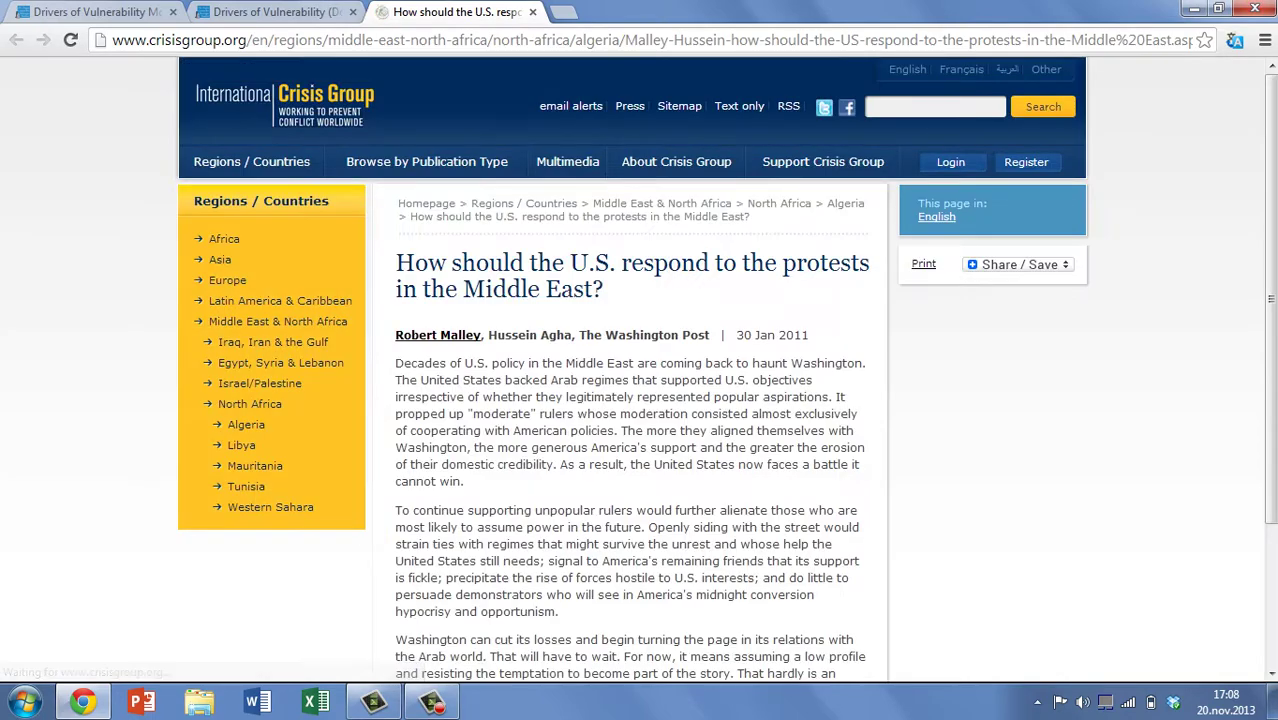
pyautogui.scroll(-5, 427, 161)
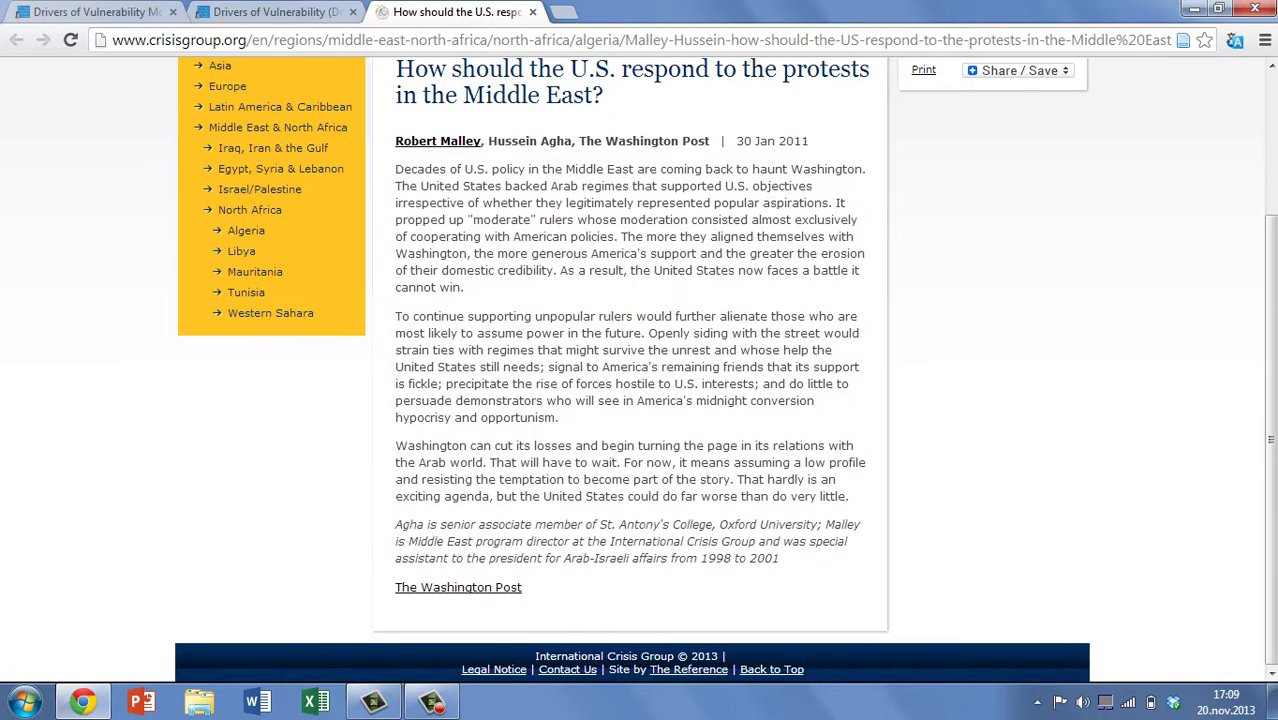
pyautogui.scroll(5, 427, 161)
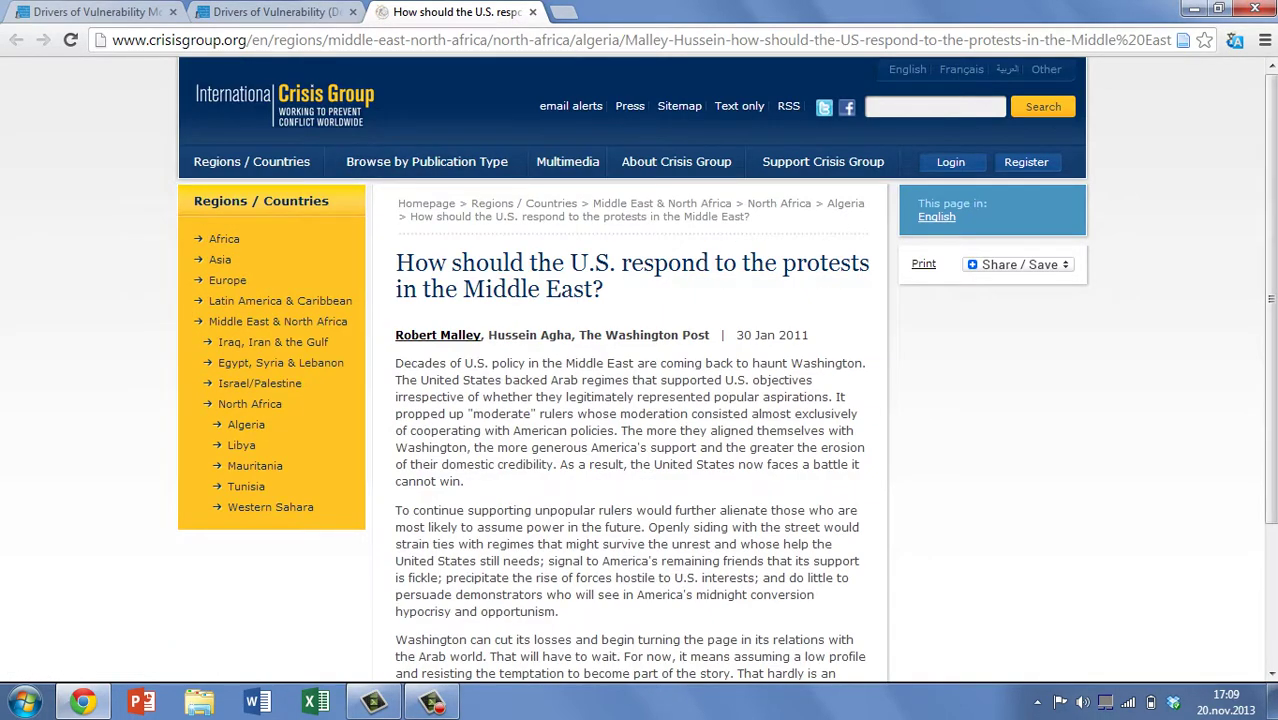
pyautogui.click(532, 11)
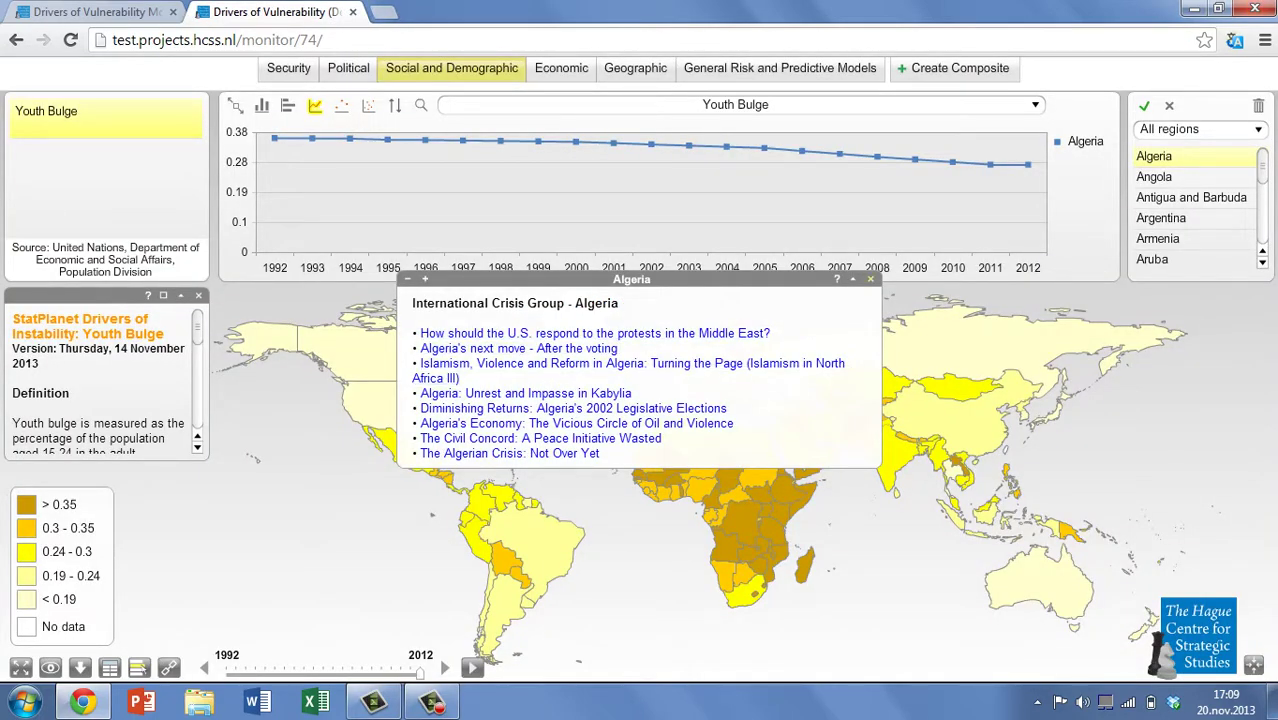
pyautogui.click(871, 279)
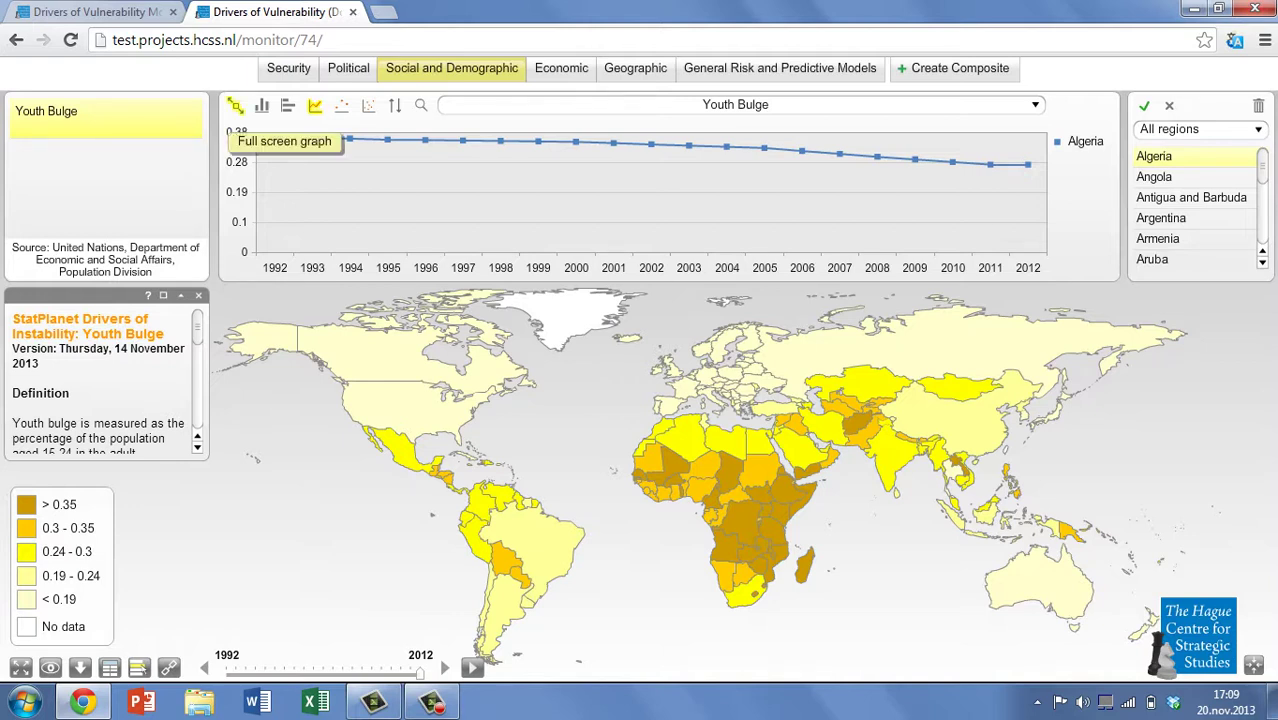
# Step: Show the graph full screen as a vertical bar chart and add Japan, Belgium, Thailand, Armenia and Comoros to the selected countries
pyautogui.click(236, 106)
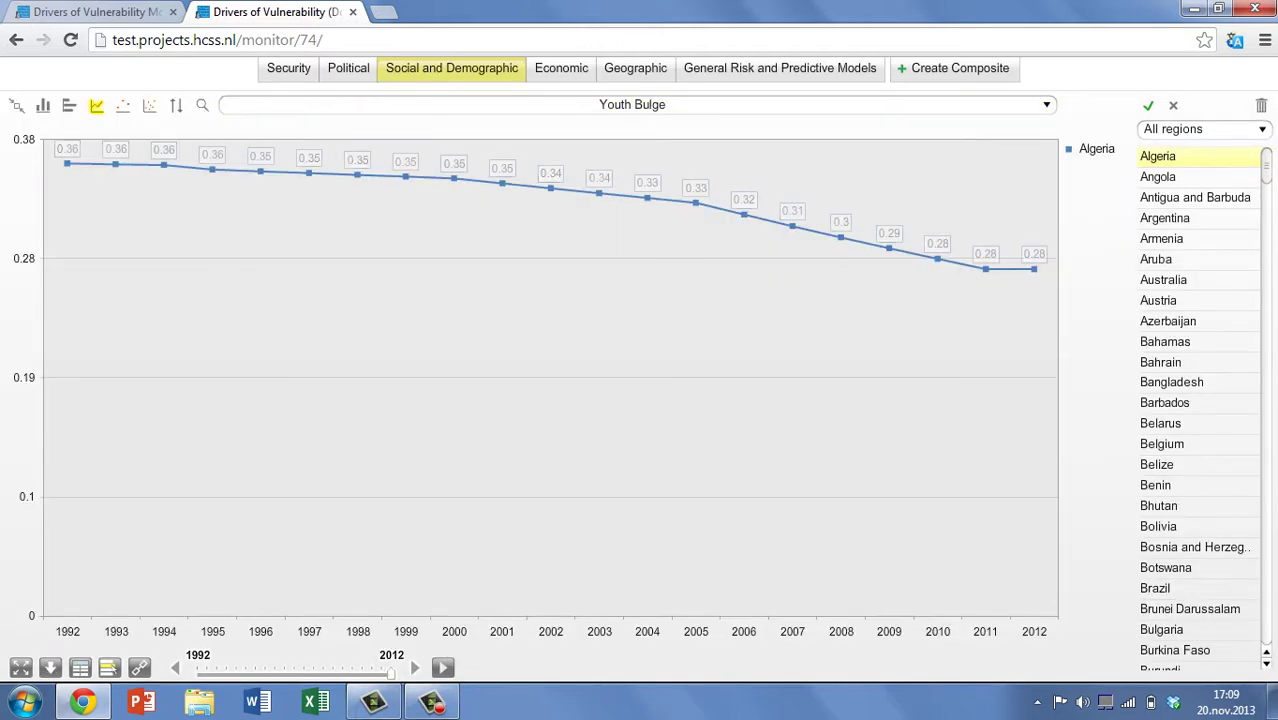
pyautogui.click(43, 105)
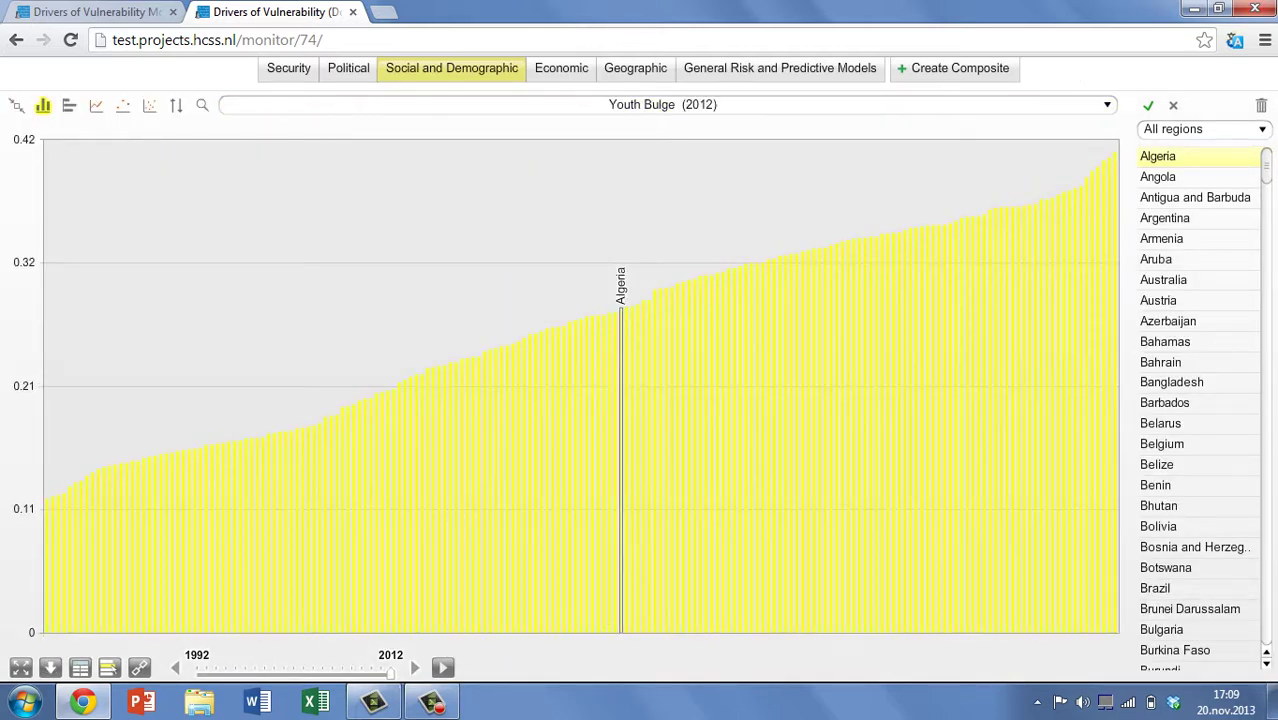
pyautogui.click(47, 500)
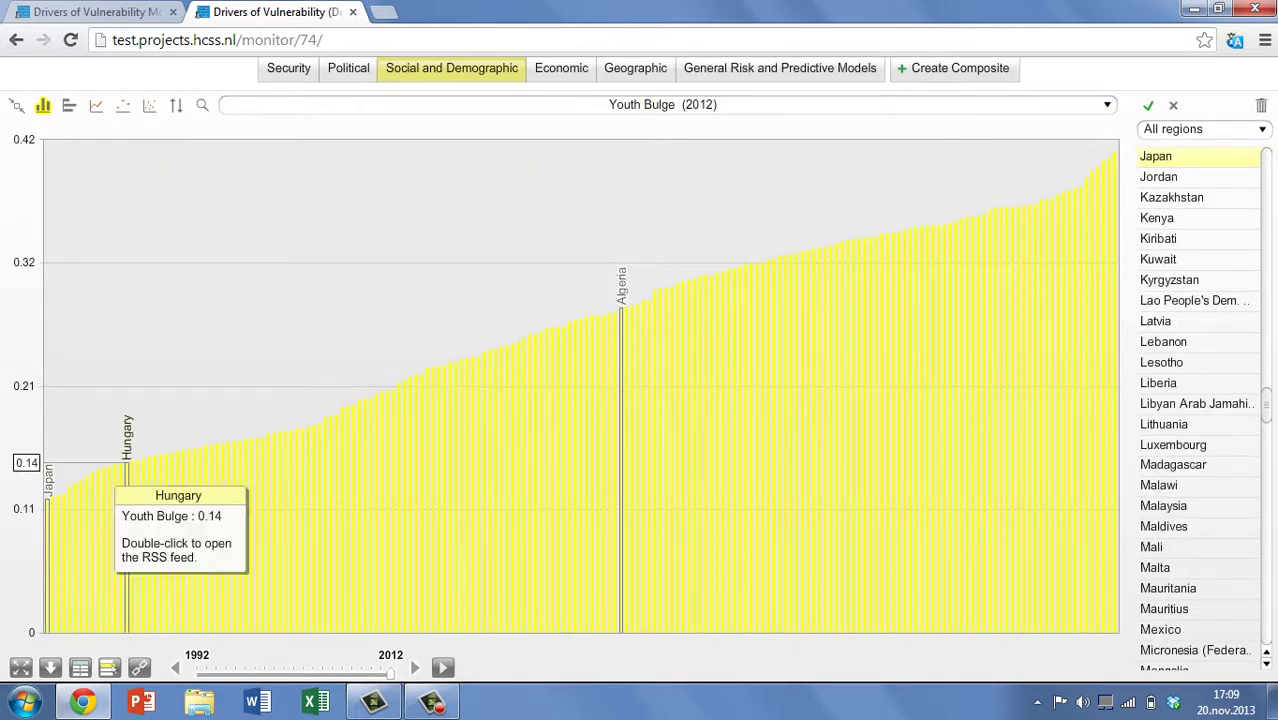
pyautogui.click(132, 495)
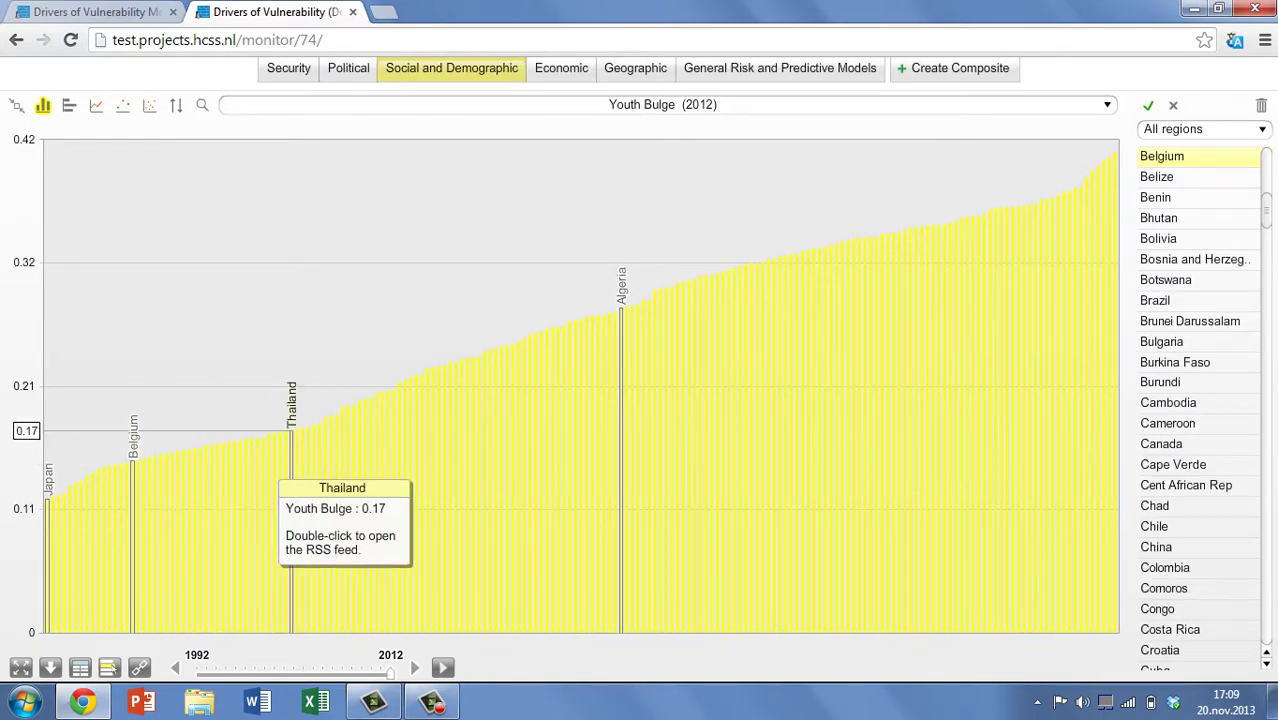
pyautogui.click(291, 470)
pyautogui.click(456, 380)
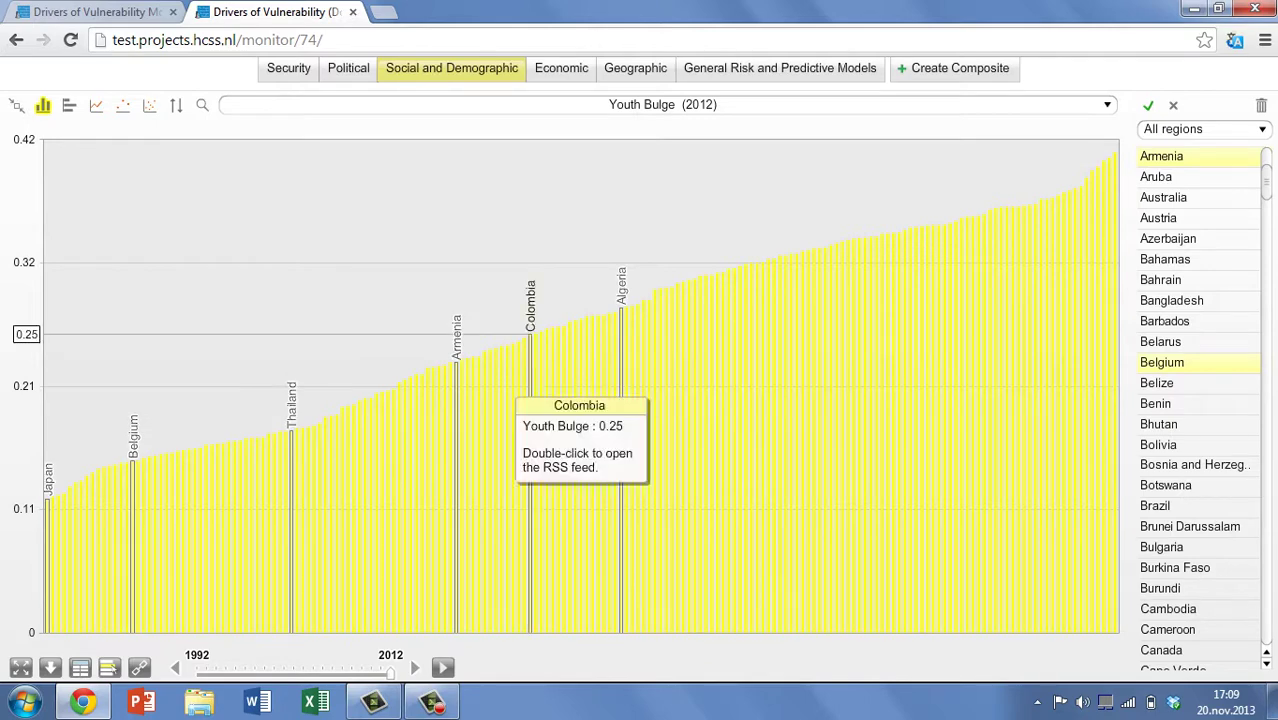
pyautogui.click(763, 322)
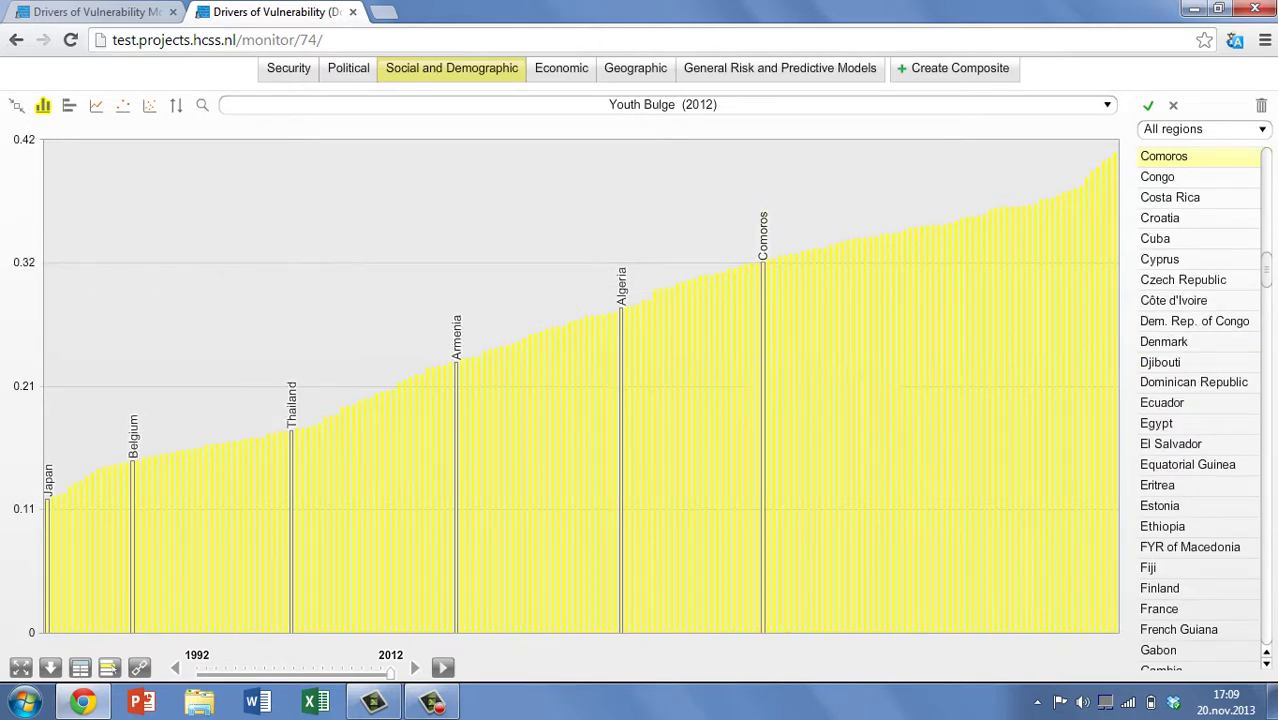
# Step: View the Youth Bulge data as a horizontal bar chart, a time series graph and a bubble chart
pyautogui.click(69, 105)
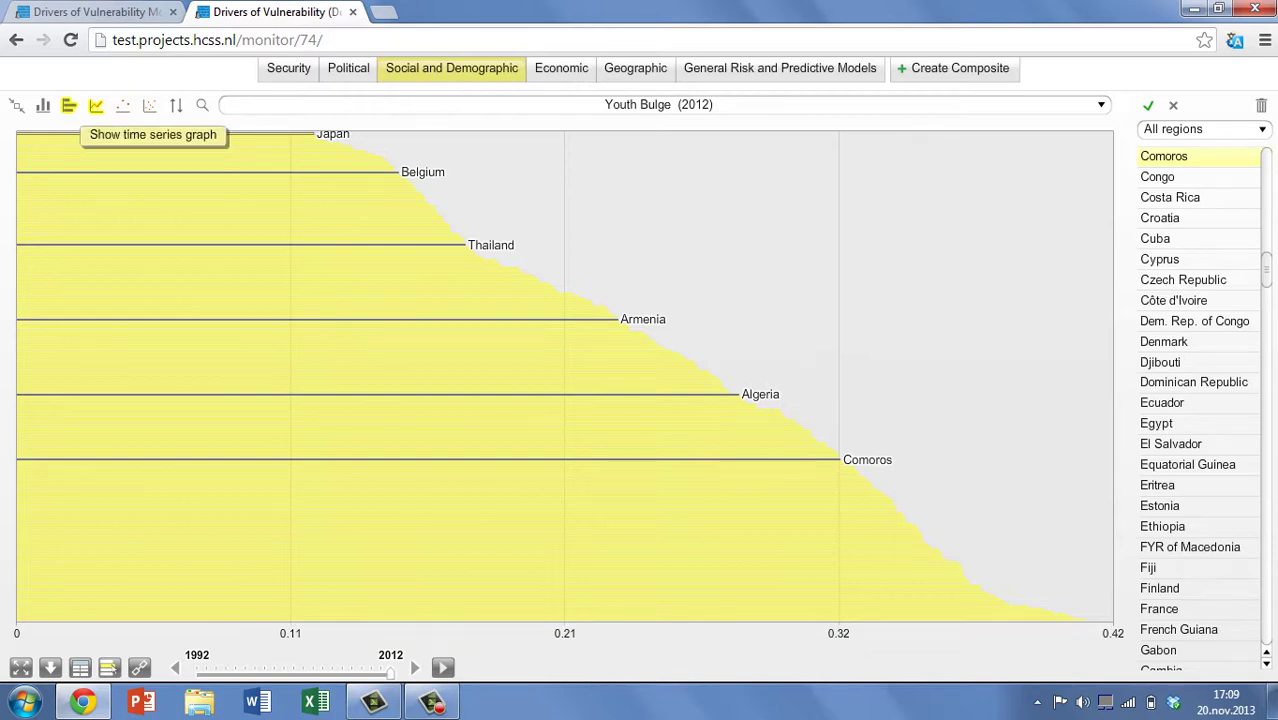
pyautogui.click(96, 105)
pyautogui.click(123, 105)
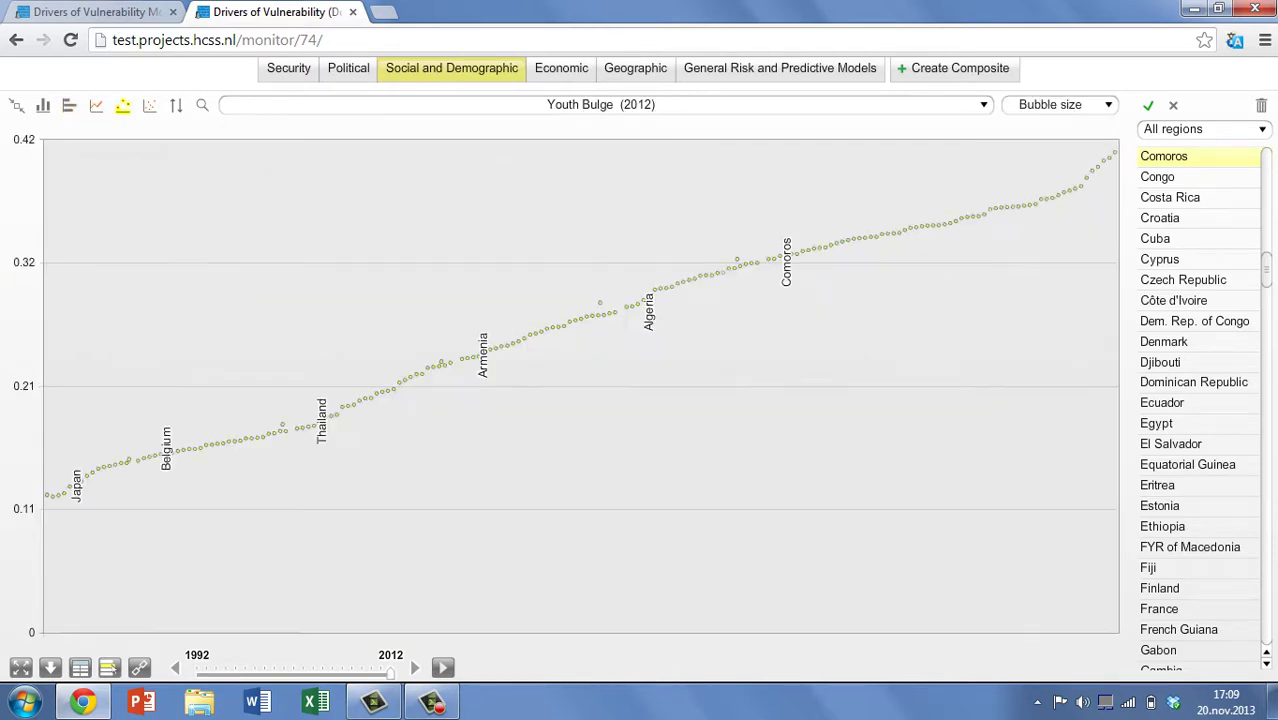
# Step: Change the graph to a scatter plot and set its vertical axis to the Political indicator Control of Corruption
pyautogui.click(149, 105)
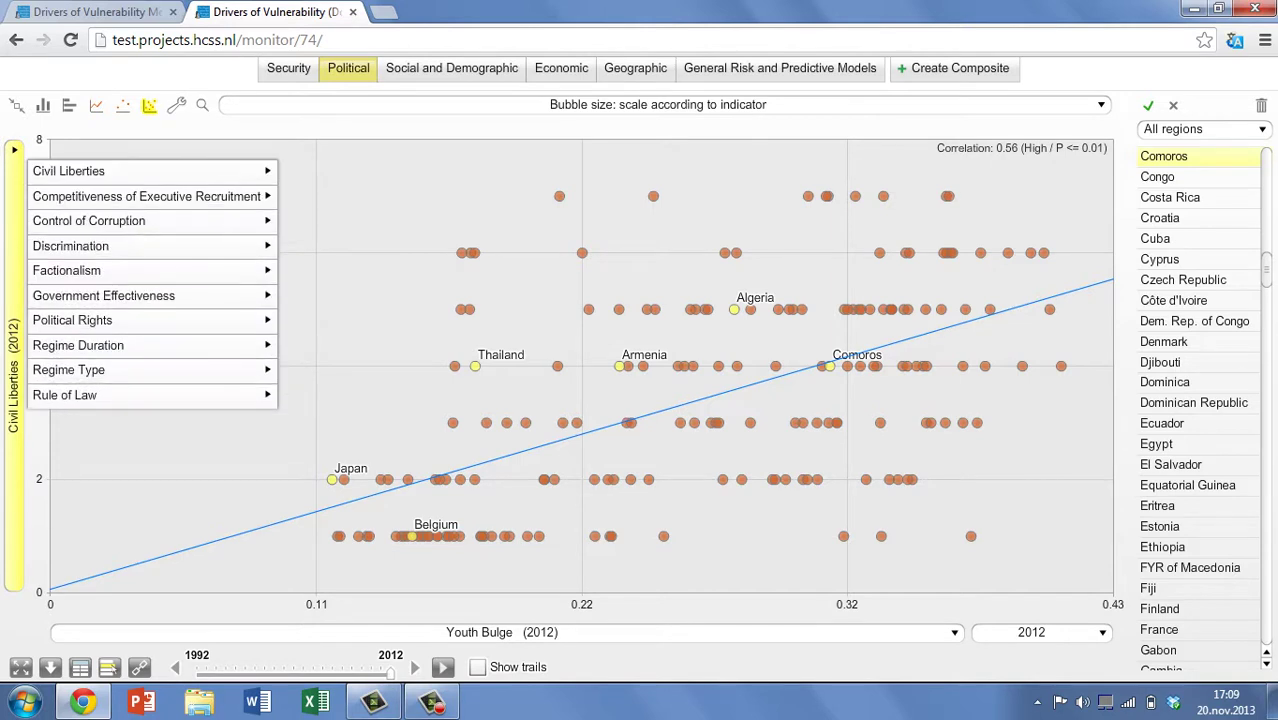
pyautogui.moveTo(152, 221)
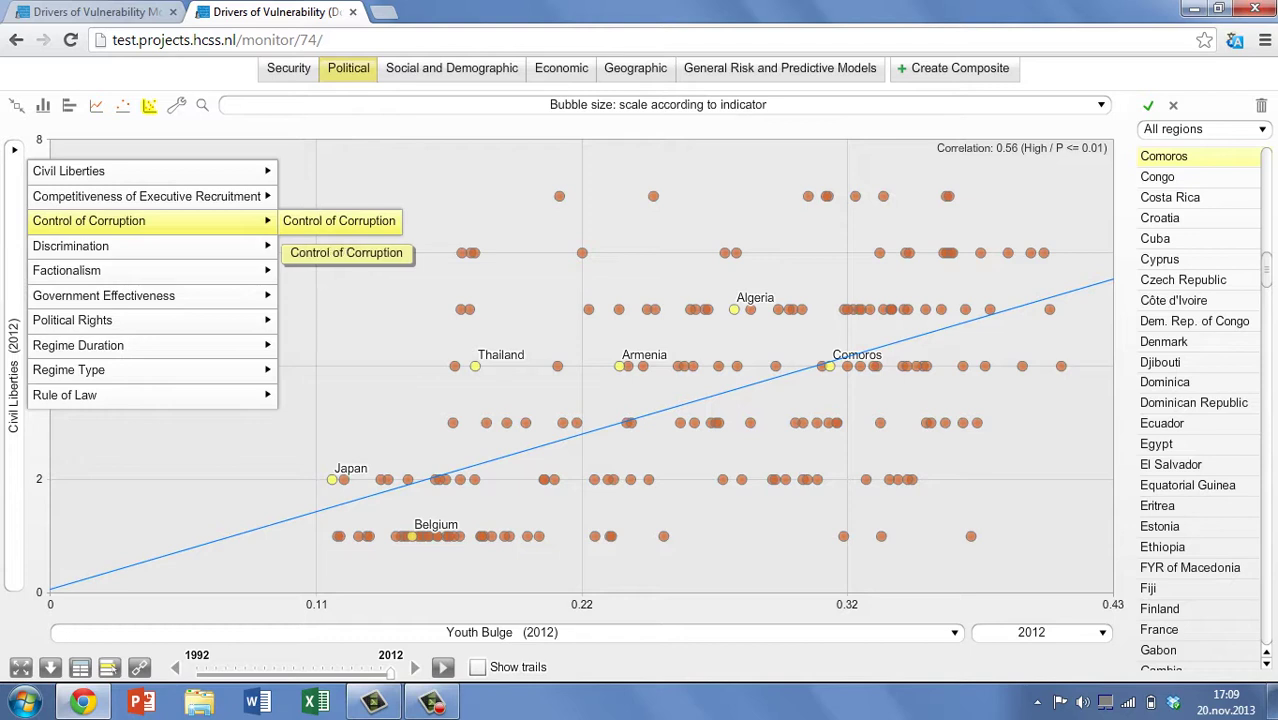
pyautogui.click(339, 221)
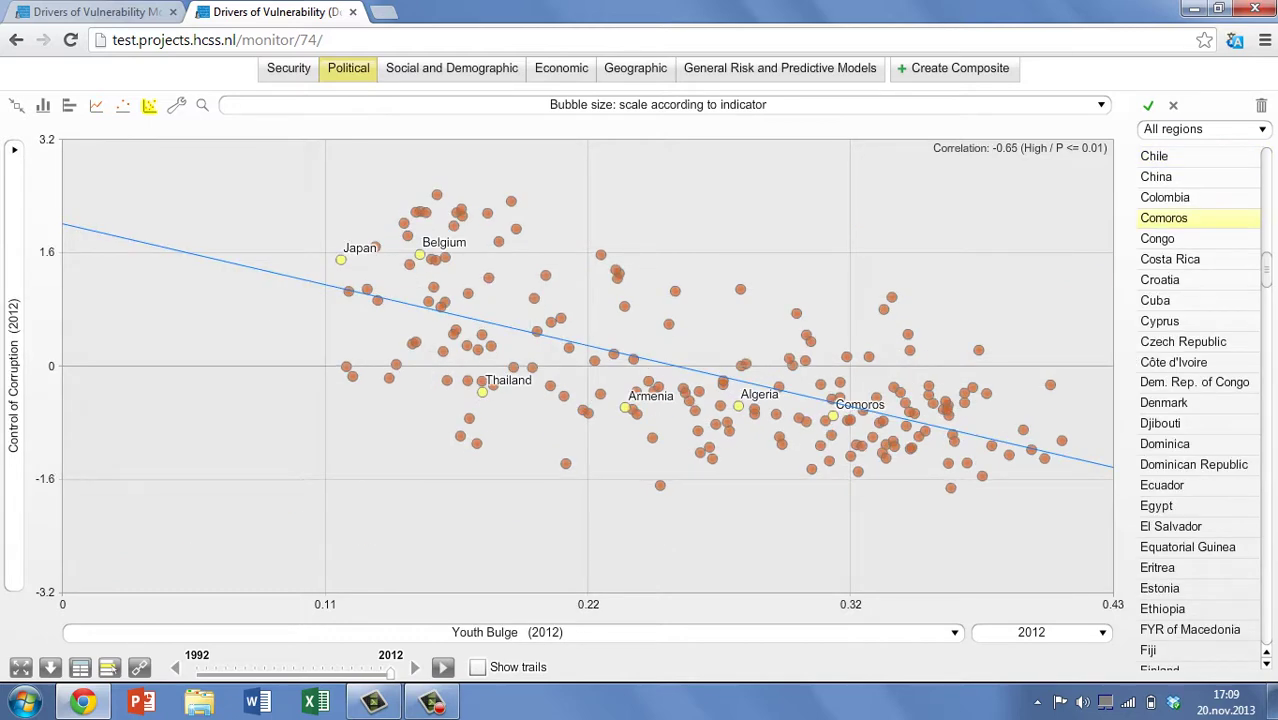
# Step: Set the horizontal axis to the Economic indicator Food Dependency and minimize the correlation explanation
pyautogui.click(507, 632)
pyautogui.moveTo(172, 559)
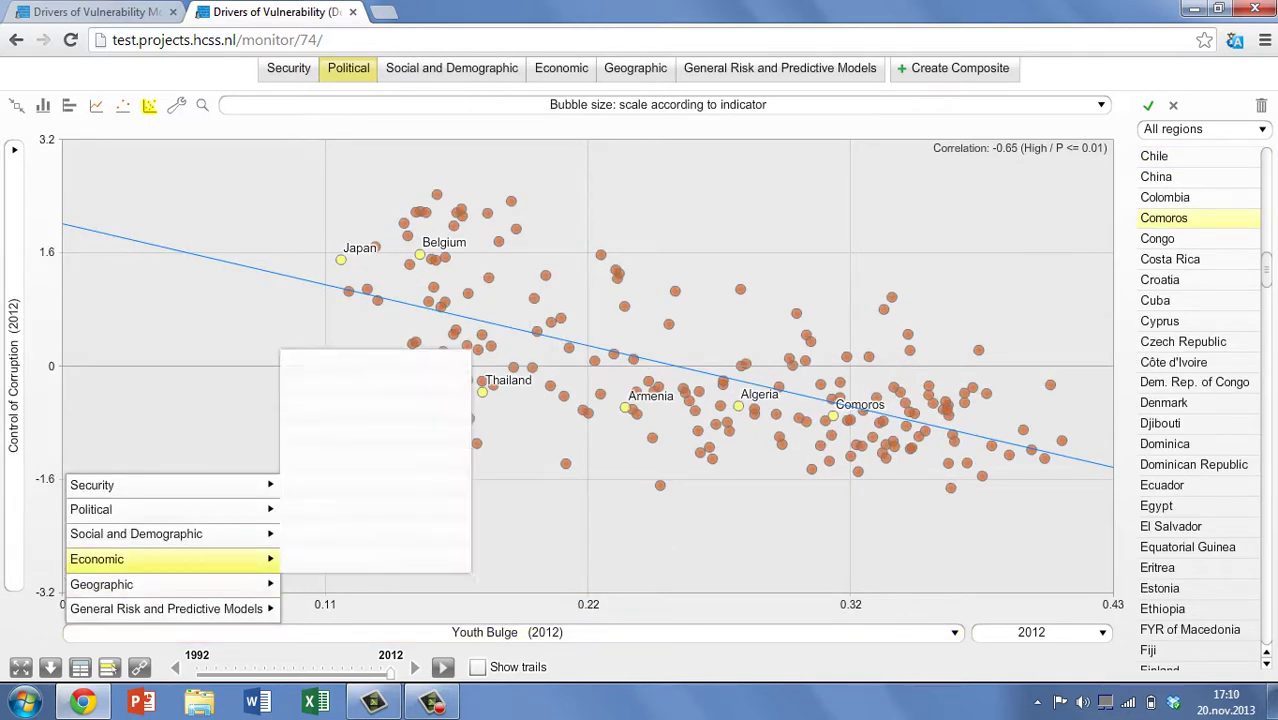
pyautogui.moveTo(360, 410)
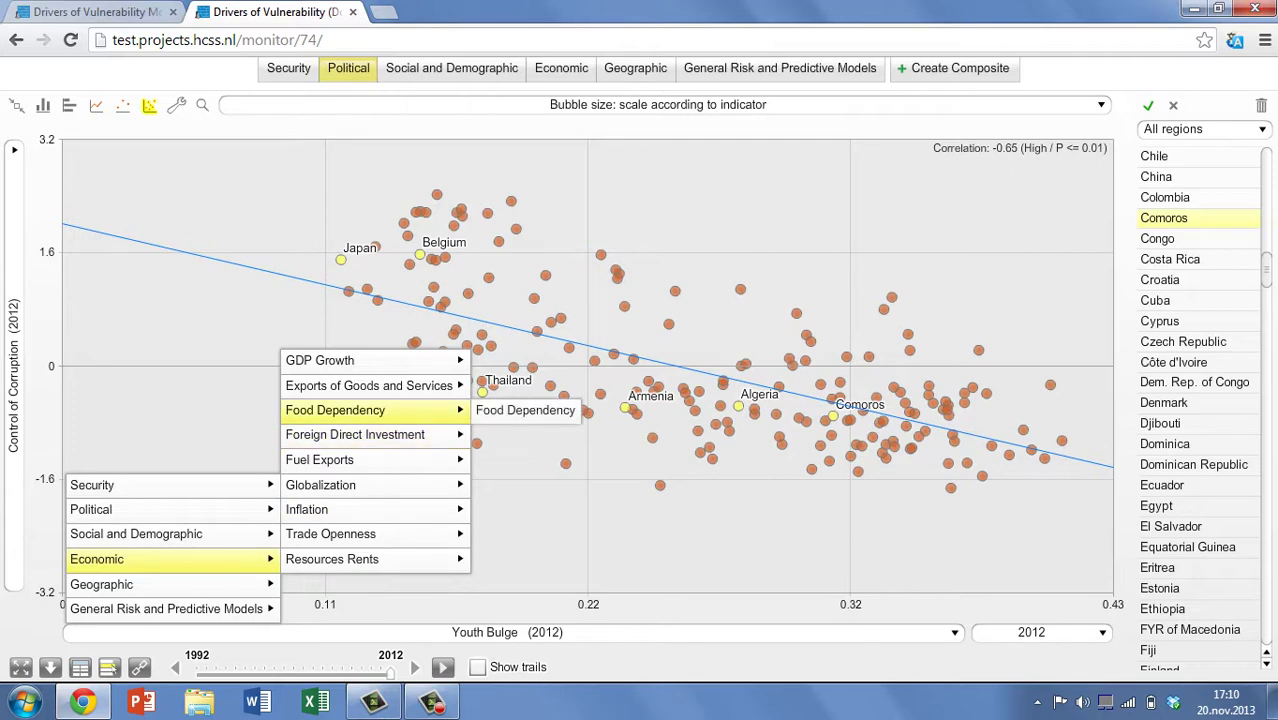
pyautogui.click(525, 410)
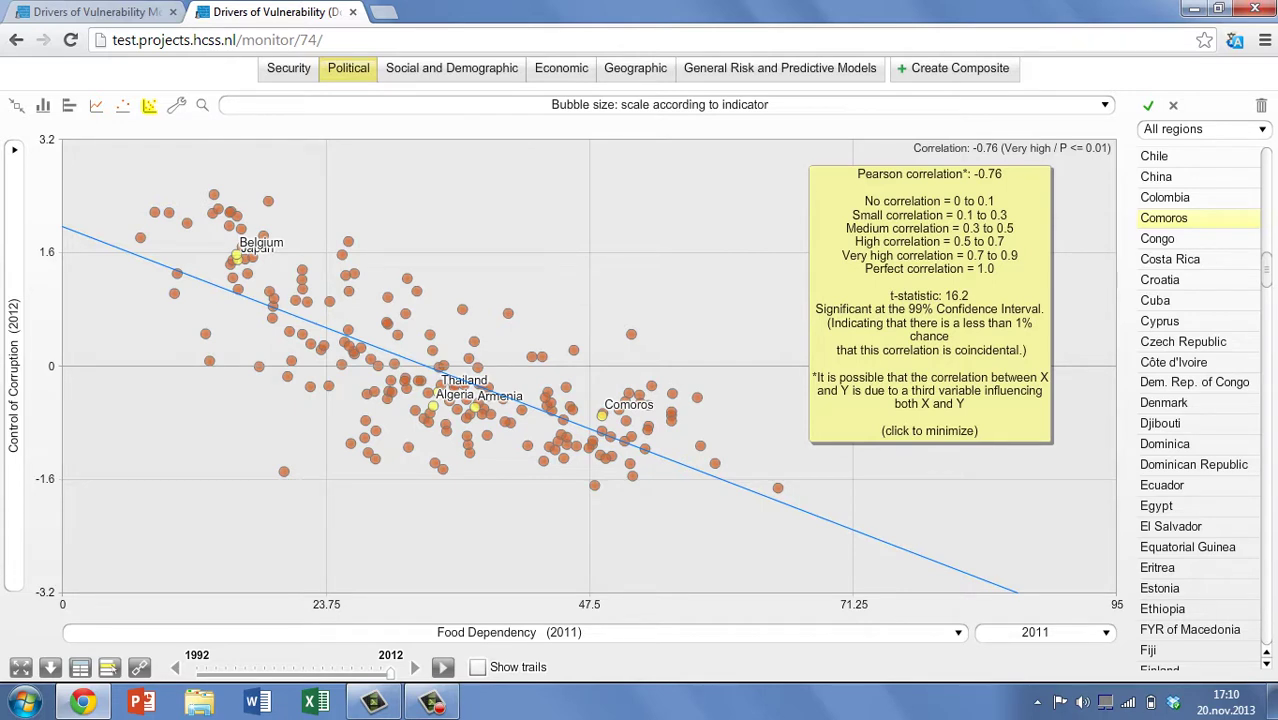
pyautogui.click(929, 305)
# Step: Scale the bubble size by the Security indicator Intrastate Magnitude of Armed Conflict
pyautogui.click(659, 104)
pyautogui.moveTo(328, 152)
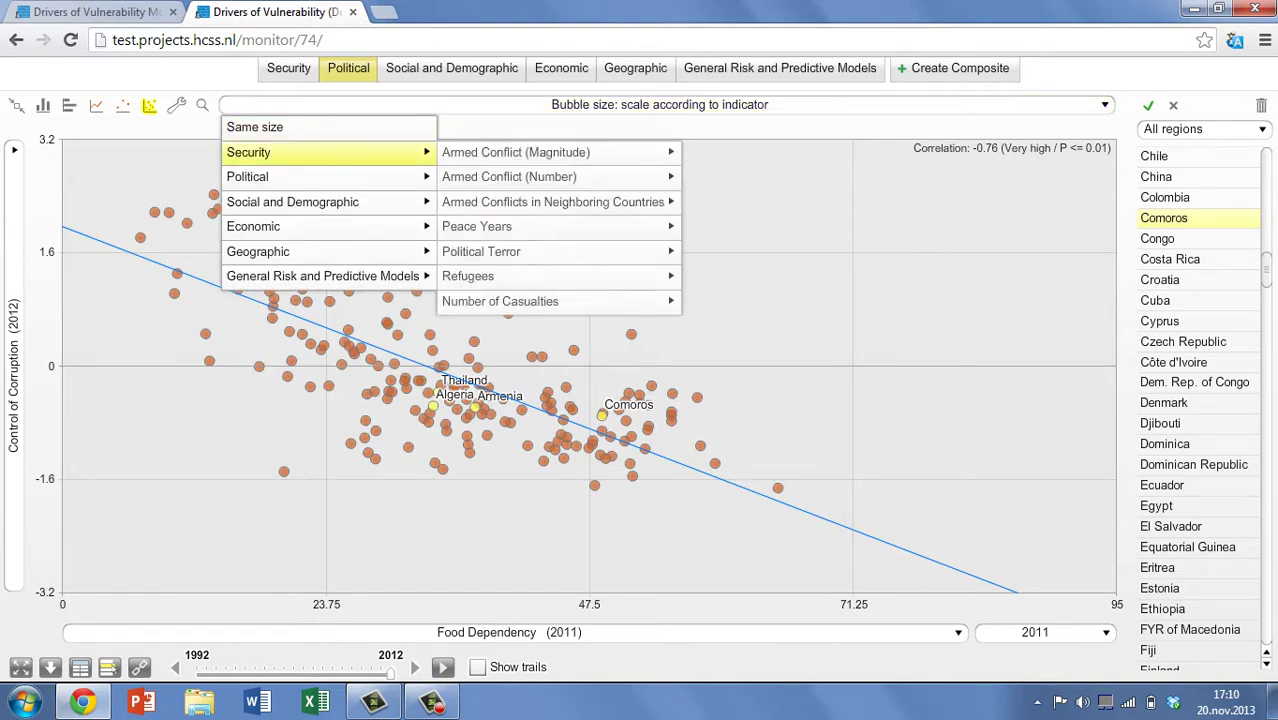
pyautogui.moveTo(558, 152)
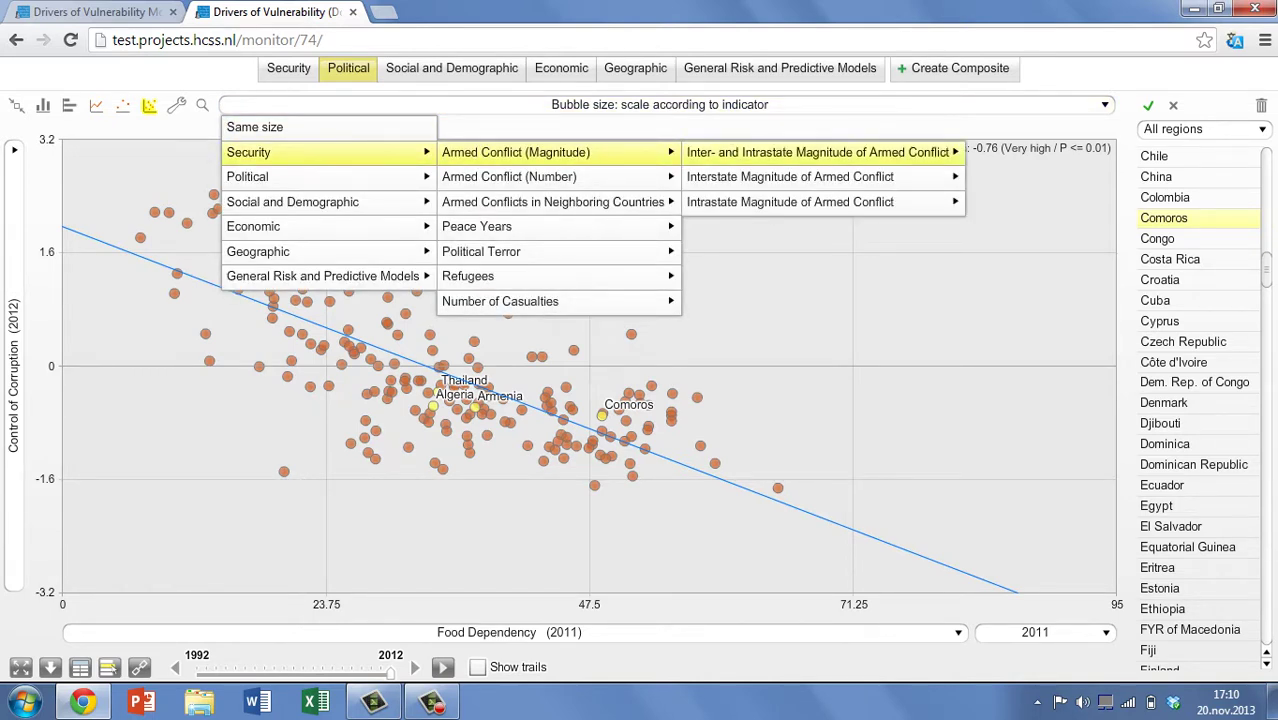
pyautogui.moveTo(790, 201)
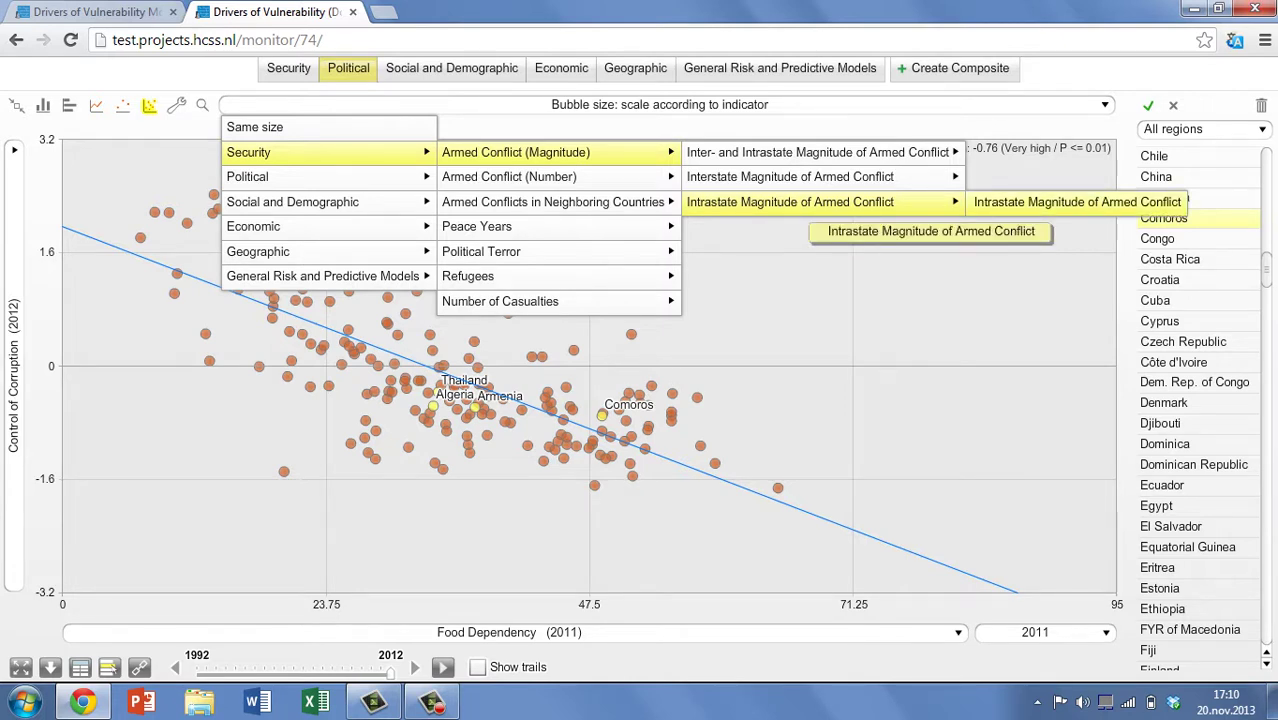
pyautogui.click(1077, 201)
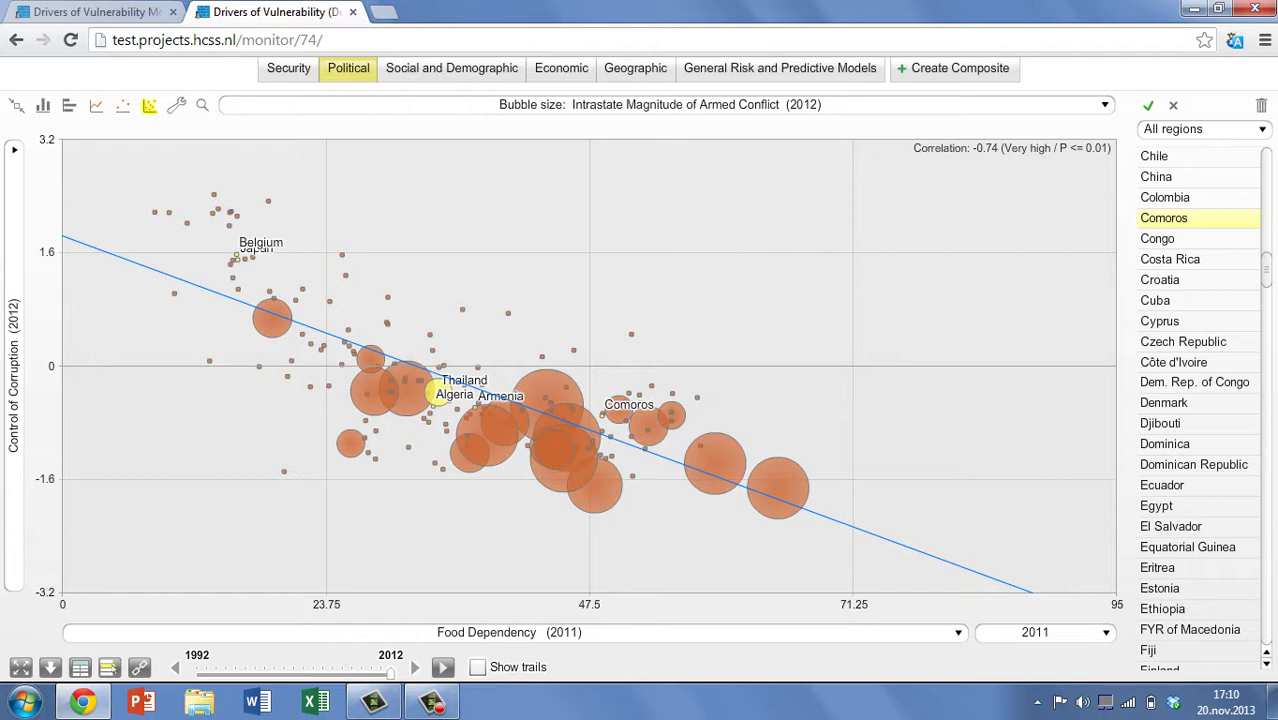
# Step: Add Somalia and Israel to the selected countries by picking their bubbles in the scatter plot
pyautogui.click(778, 487)
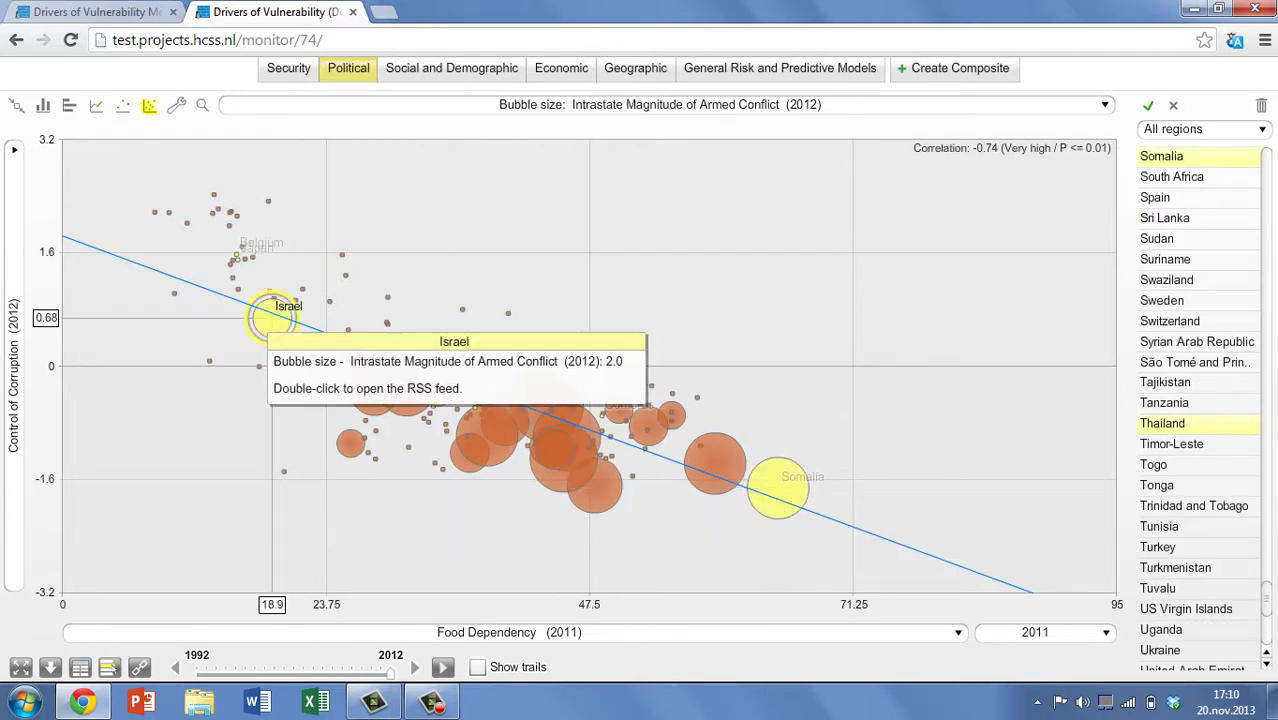
pyautogui.click(271, 317)
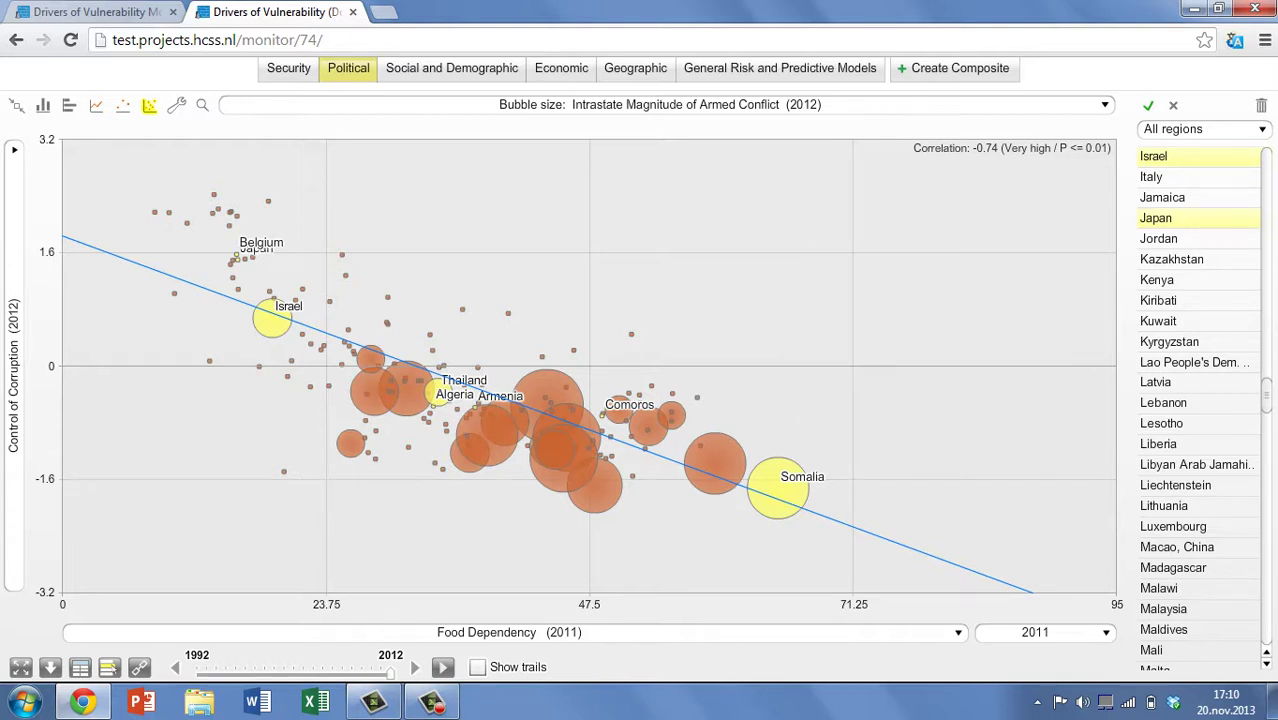
pyautogui.moveTo(272, 317)
pyautogui.moveTo(632, 476)
pyautogui.moveTo(610, 456)
pyautogui.moveTo(651, 385)
# Step: Play the scatter plot's animation through the years, leave the full-screen graph and return to the map view
pyautogui.click(447, 666)
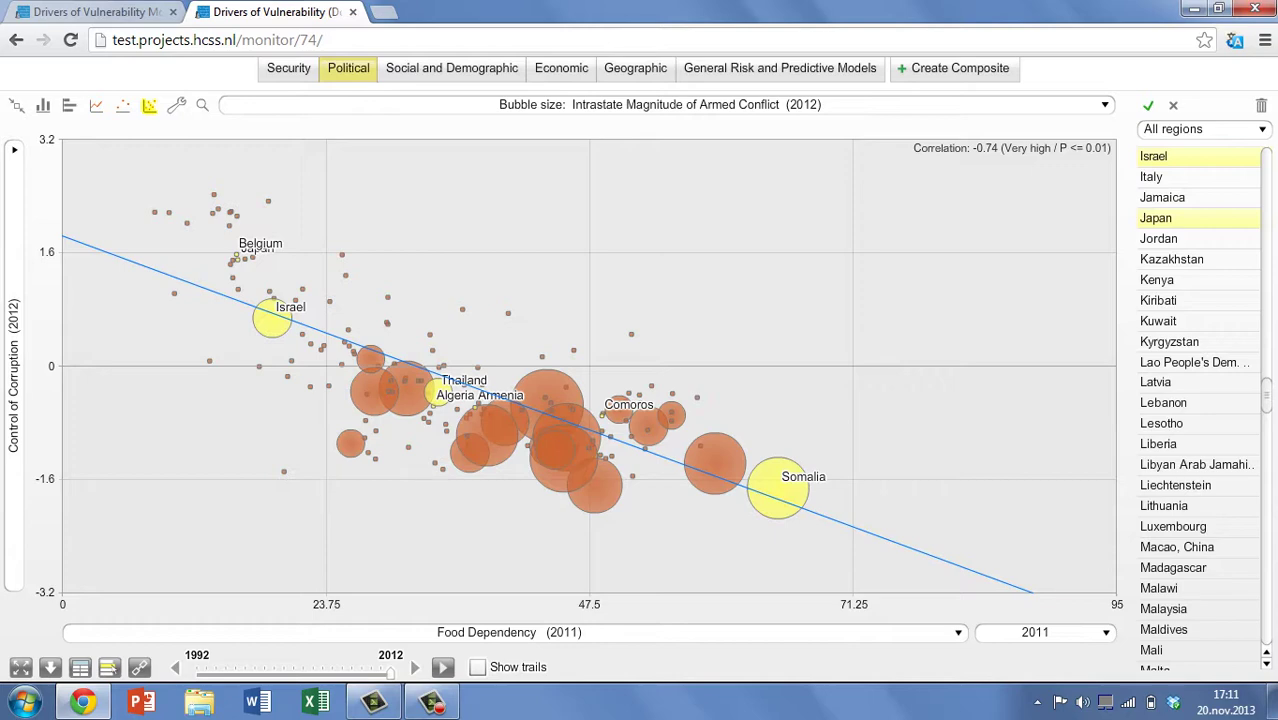
pyautogui.click(16, 105)
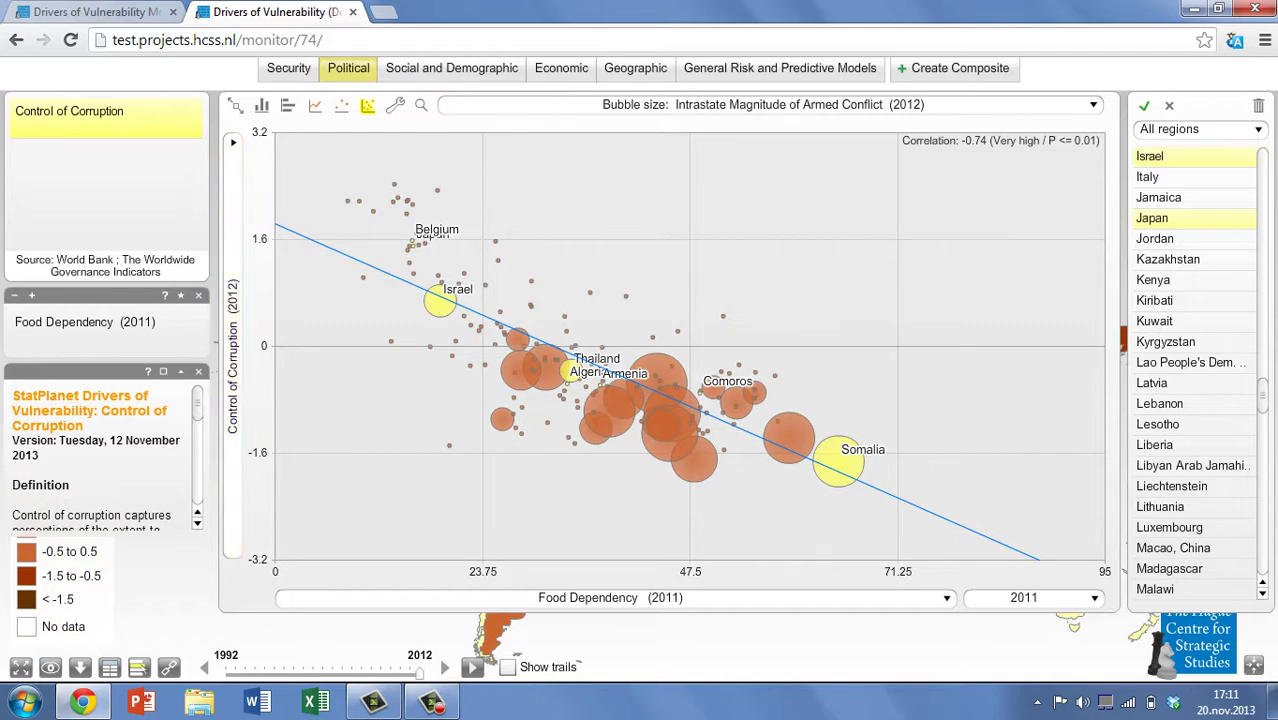
pyautogui.click(198, 295)
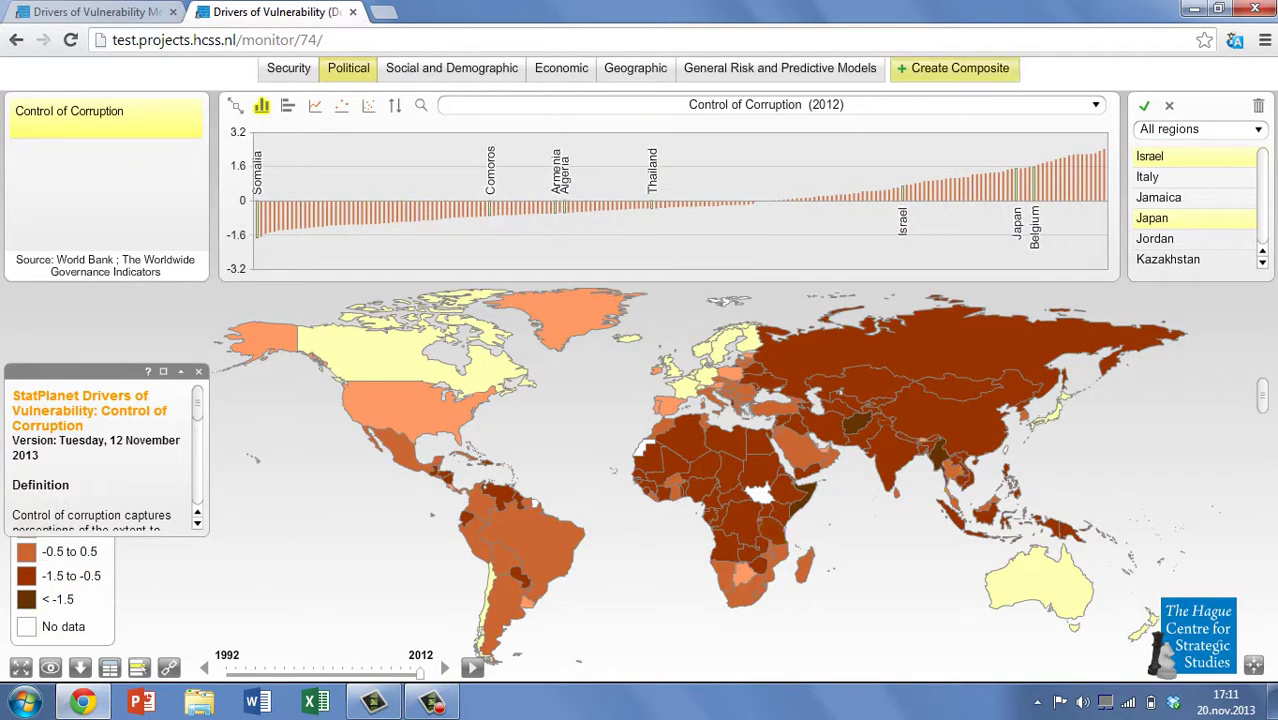
# Step: Start a composite indicator and add Government Effectiveness and Rule of Law to it
pyautogui.click(955, 68)
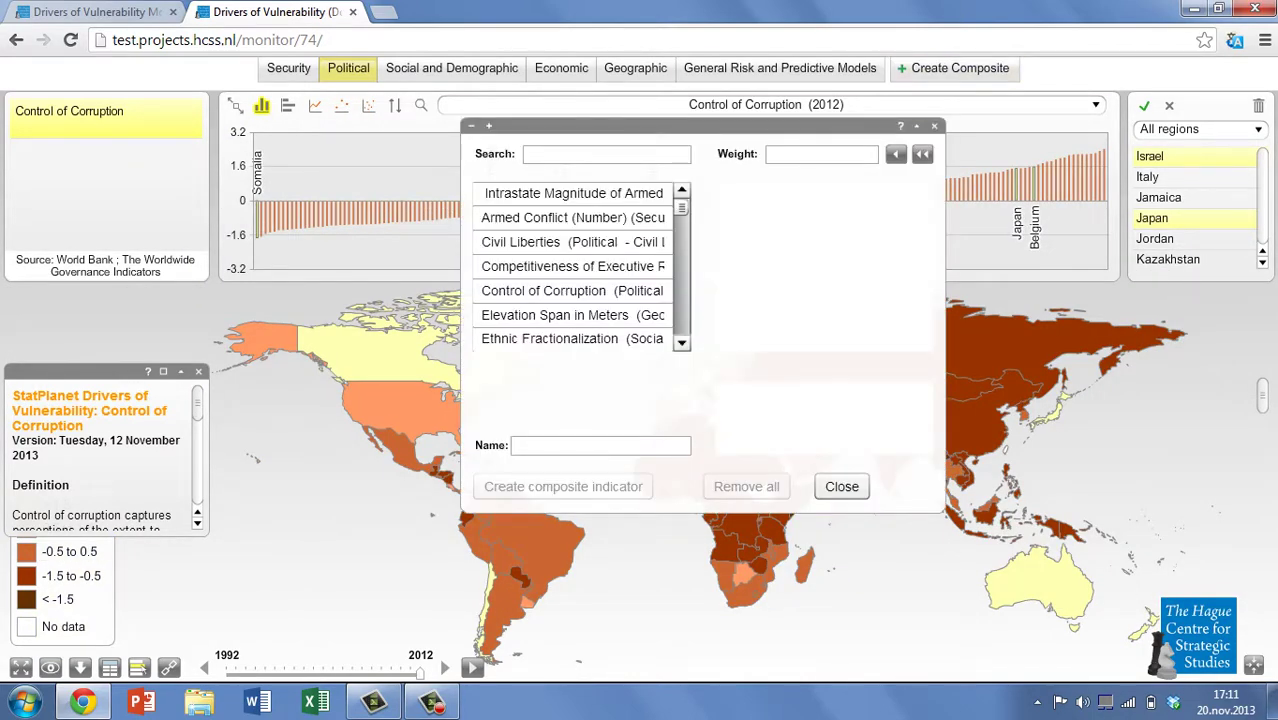
pyautogui.write('eff')
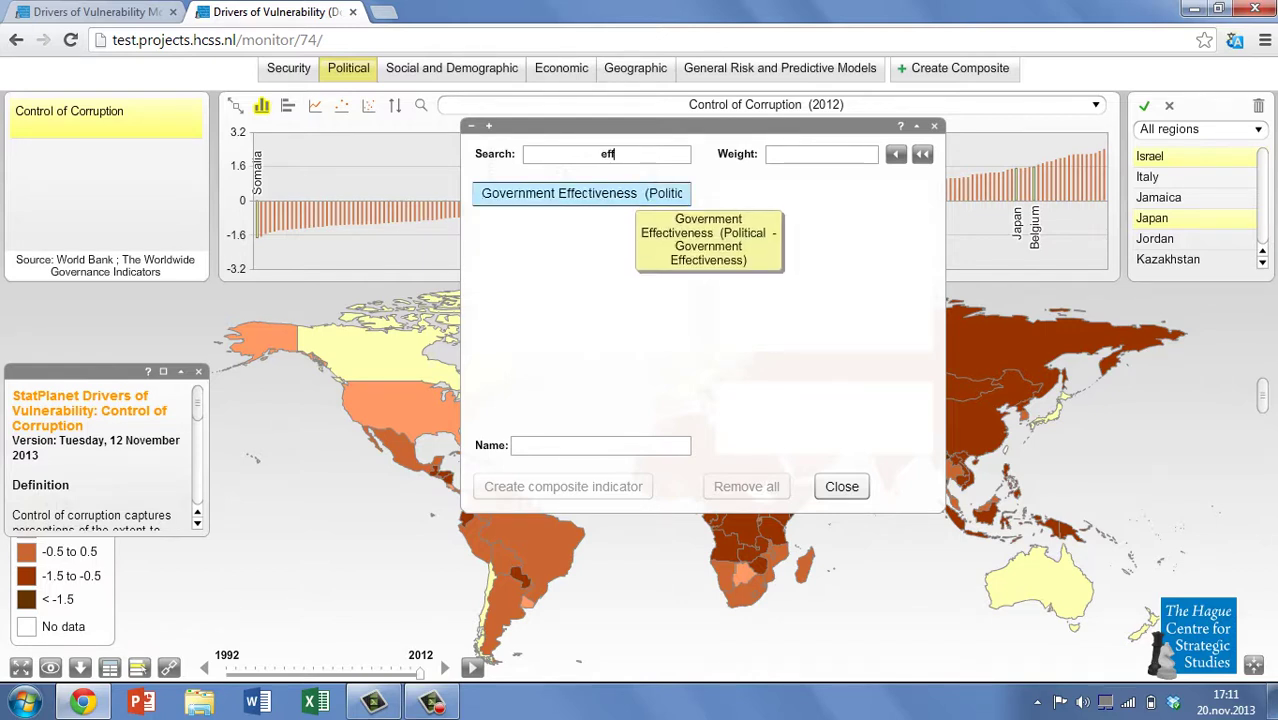
pyautogui.click(615, 195)
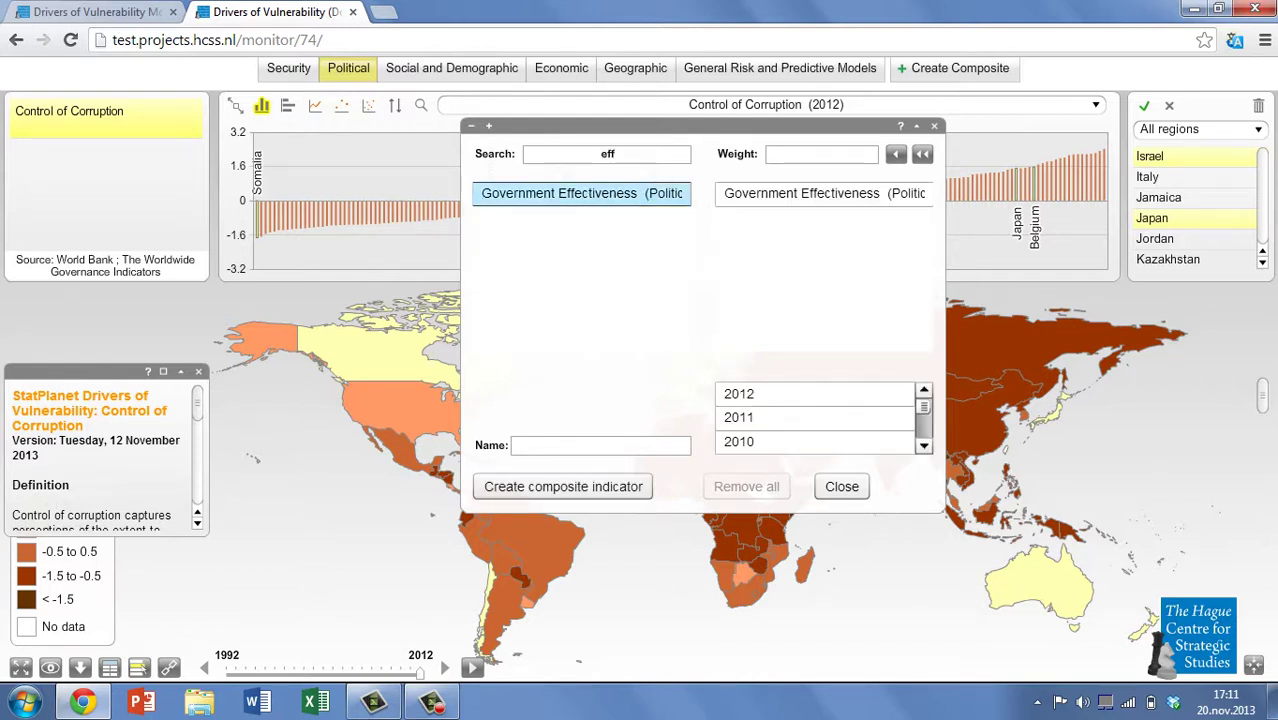
pyautogui.doubleClick(607, 154)
pyautogui.write('rule')
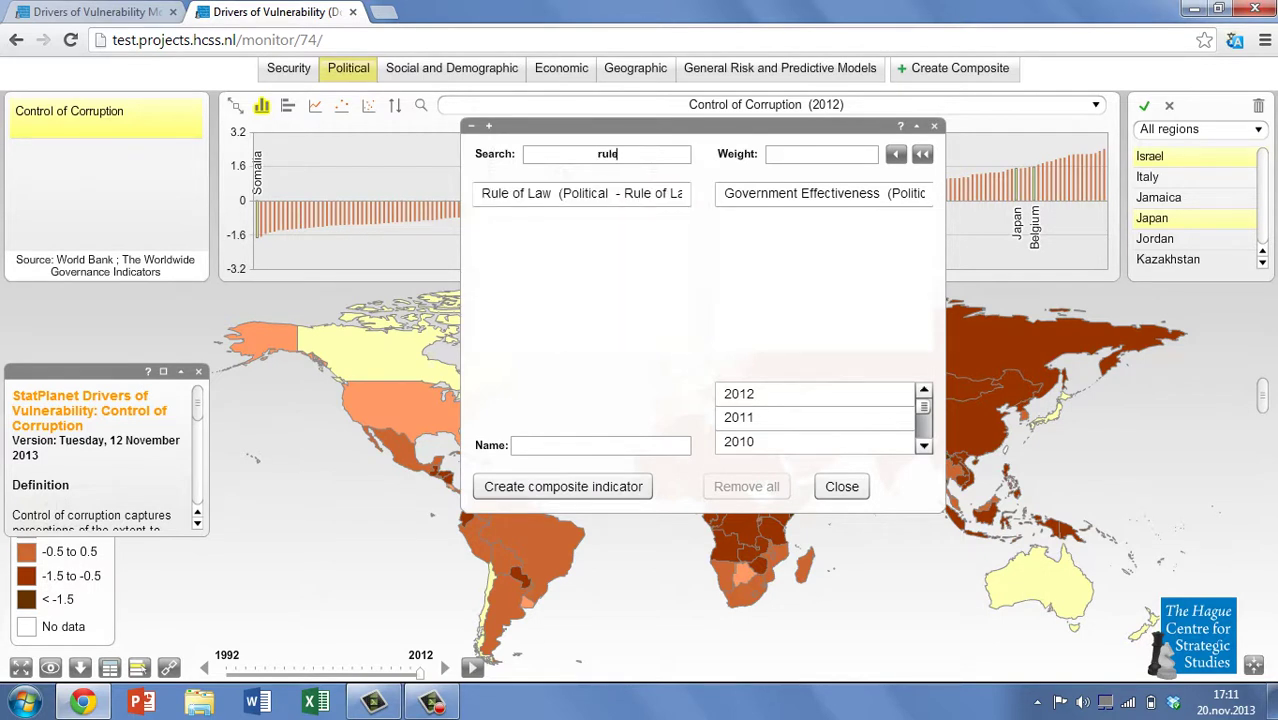
pyautogui.click(590, 193)
# Step: Clear the indicator search, name the composite "government" and create it
pyautogui.doubleClick(607, 154)
pyautogui.press('BackSpace')
pyautogui.write('g')
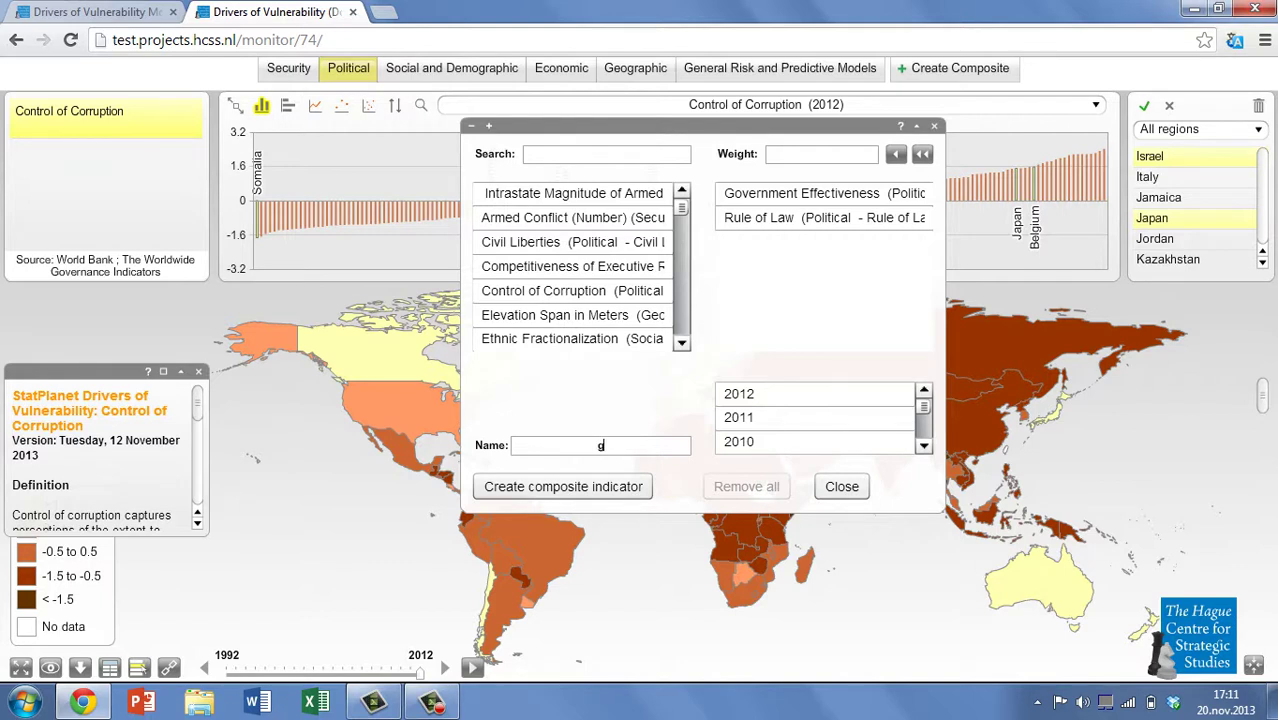
pyautogui.write('overnment')
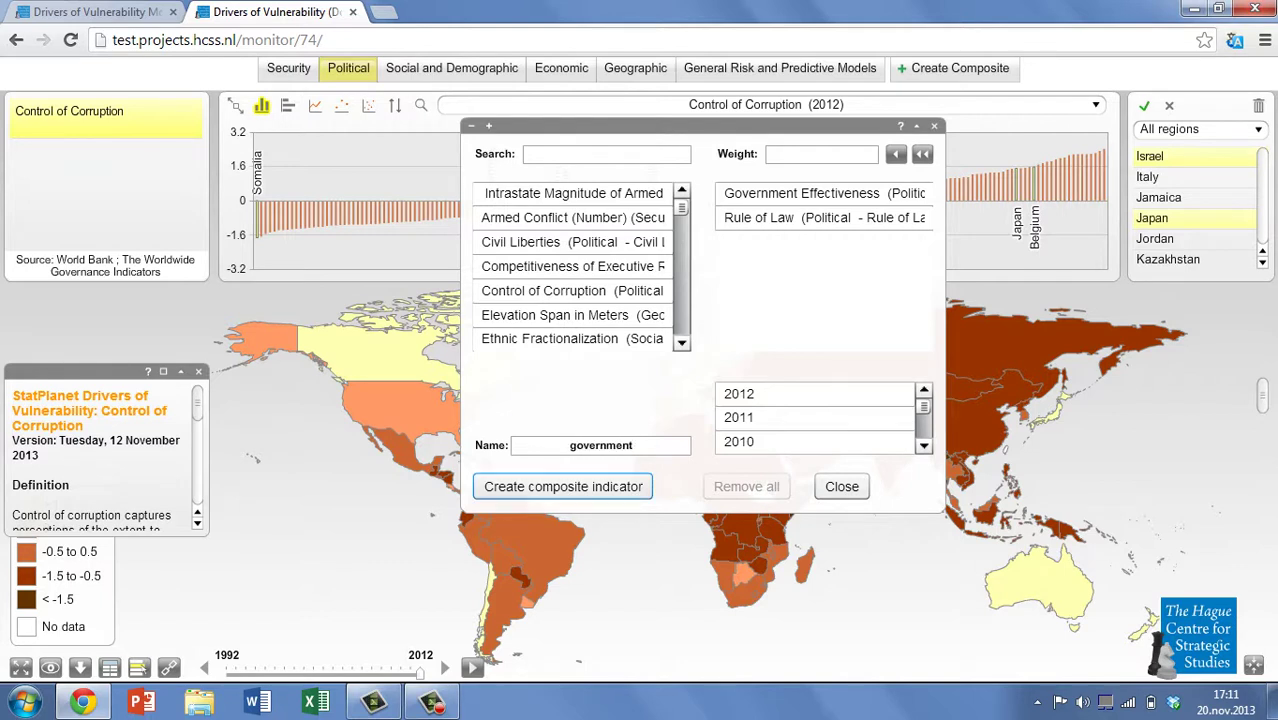
pyautogui.click(562, 486)
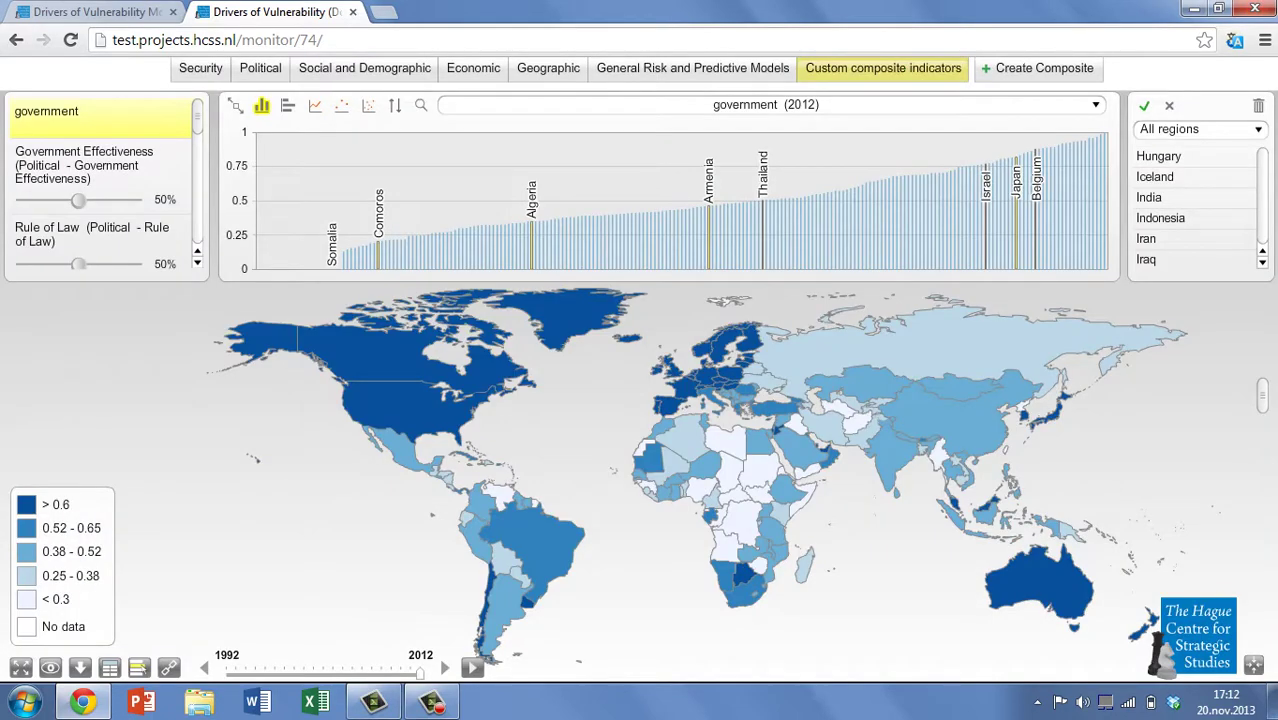
# Step: Apply the five-class diverging colour scheme running from blue through yellow to red to the map legend
pyautogui.click(30, 478)
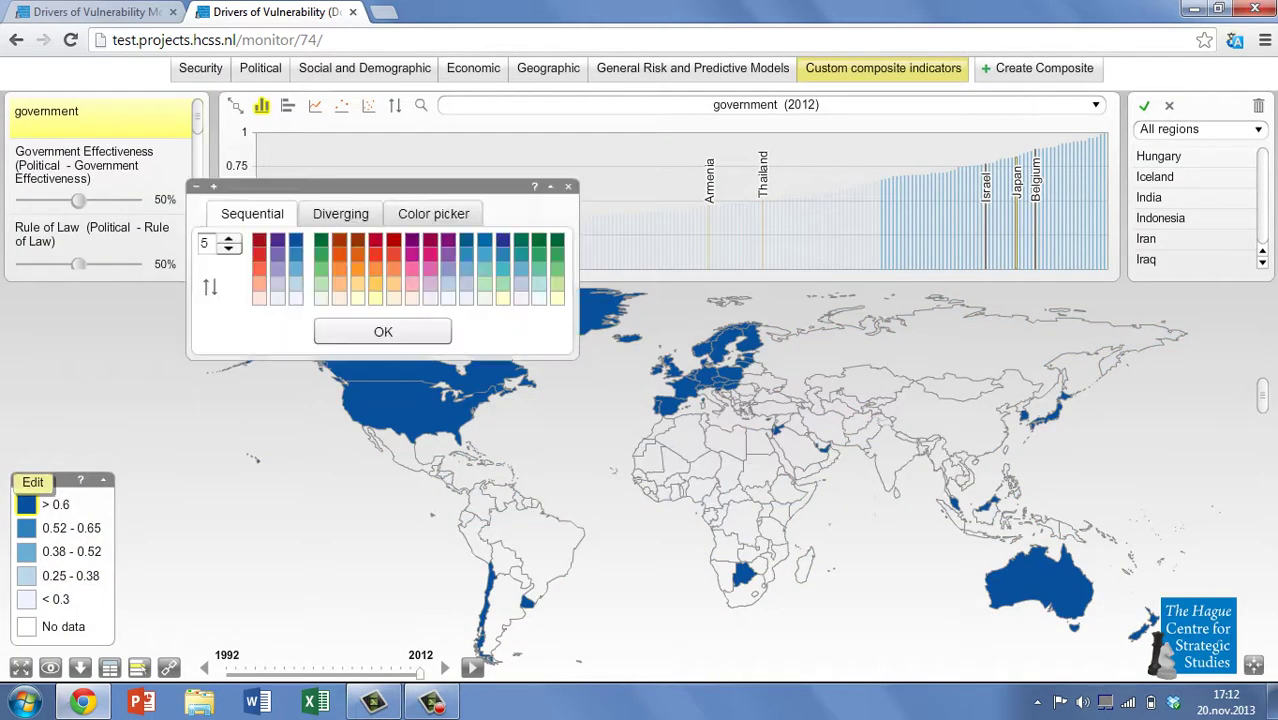
pyautogui.click(340, 213)
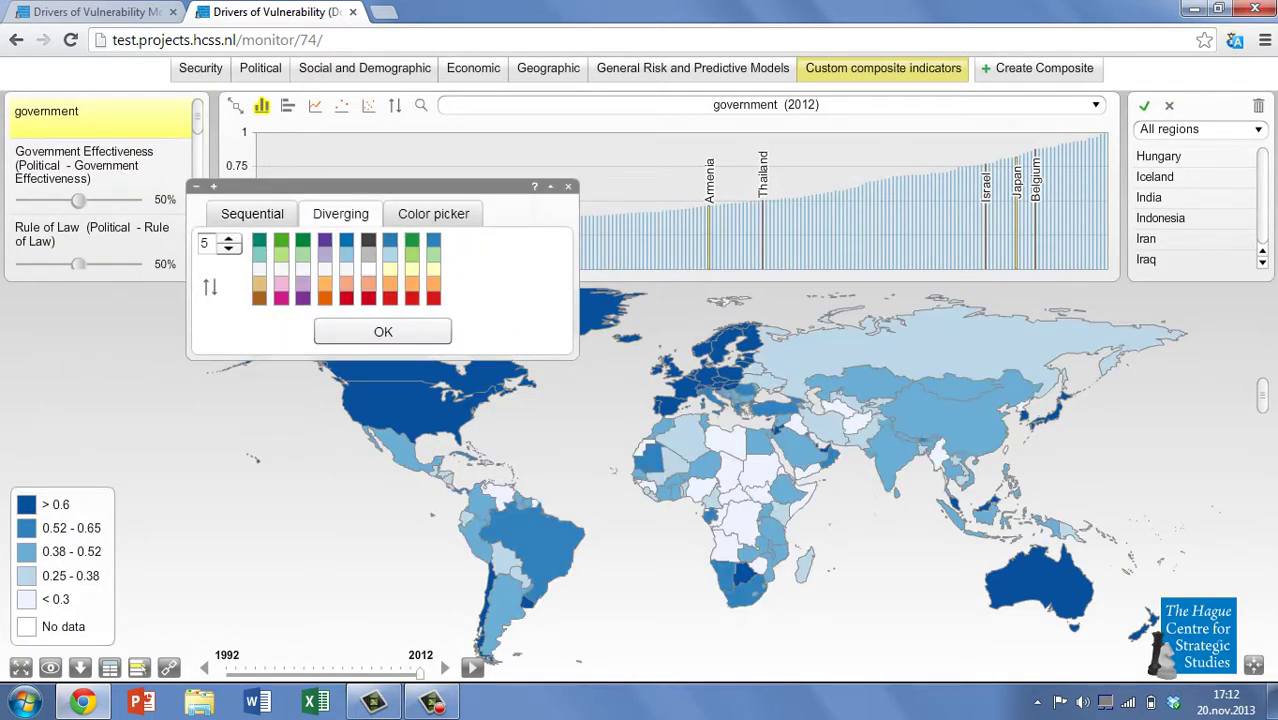
pyautogui.click(389, 268)
pyautogui.click(383, 331)
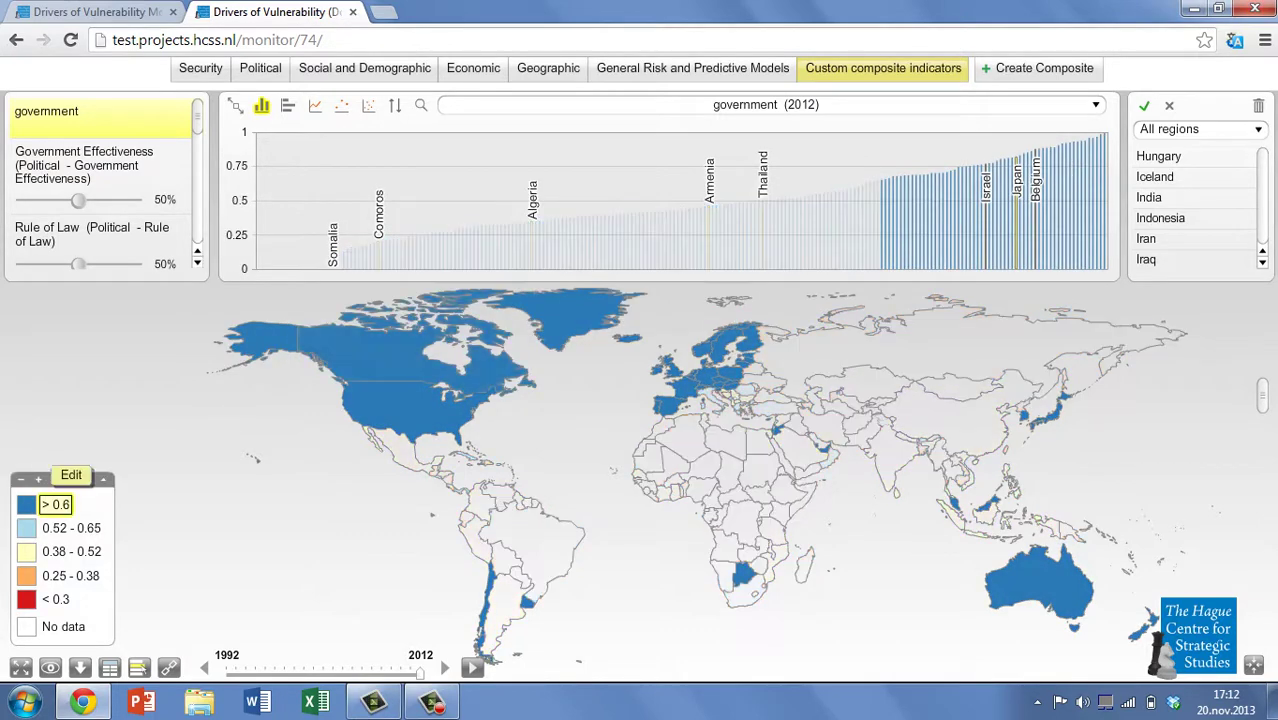
# Step: Set the threshold of the legend's highest class to 0.7
pyautogui.click(55, 504)
pyautogui.click(176, 439)
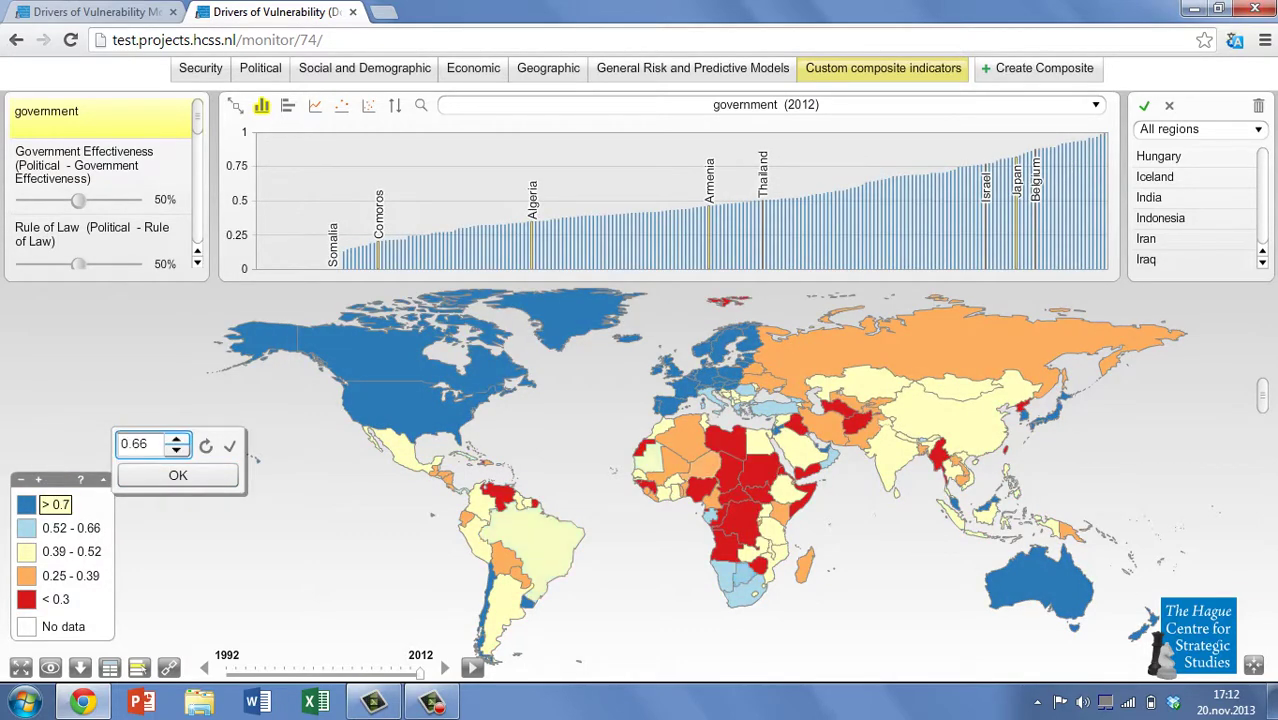
pyautogui.click(176, 439)
pyautogui.click(176, 439)
pyautogui.click(176, 439)
pyautogui.click(176, 439)
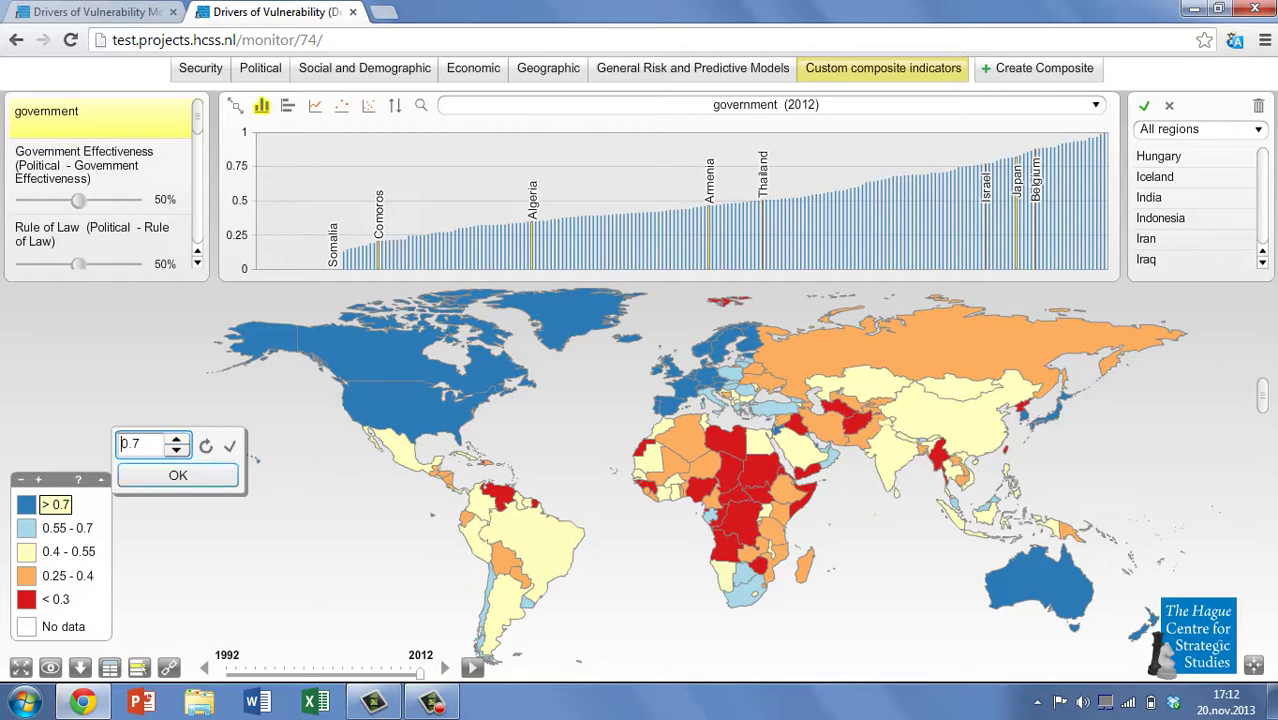
pyautogui.click(177, 475)
# Step: Set the threshold of the legend's lowest class to 0.2
pyautogui.click(55, 599)
pyautogui.click(55, 575)
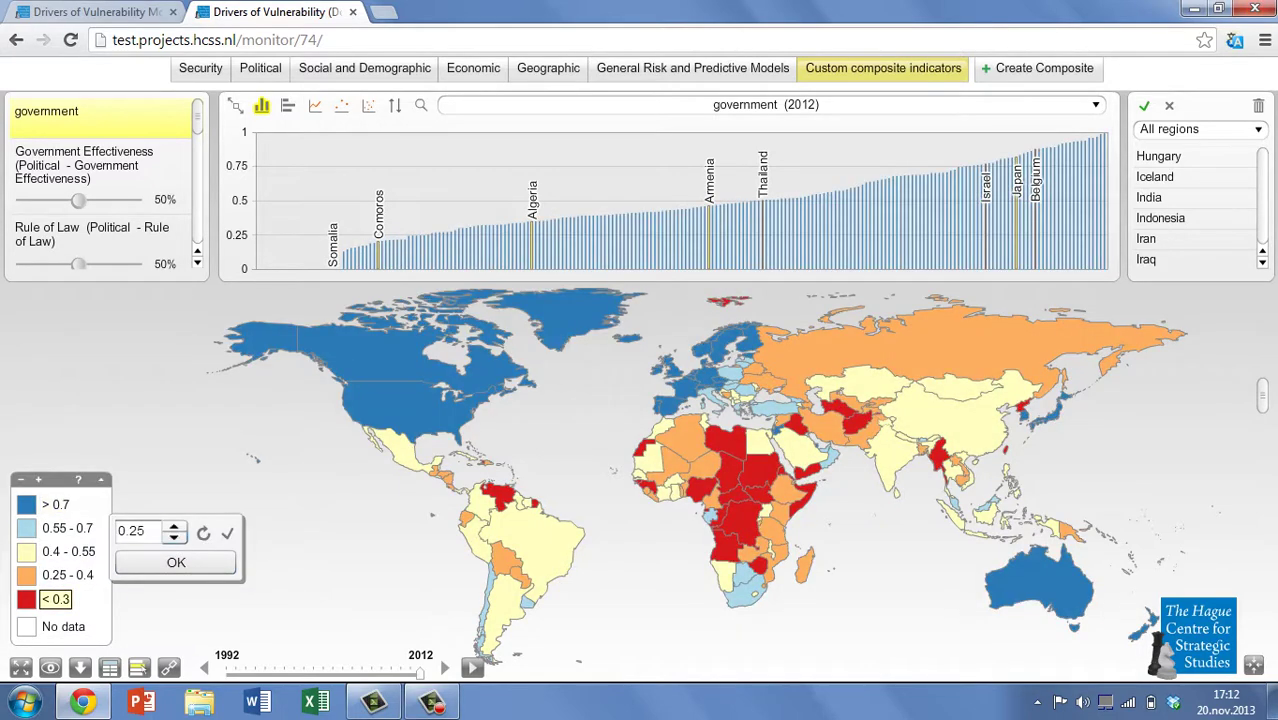
pyautogui.click(174, 537)
pyautogui.click(174, 537)
pyautogui.click(174, 537)
pyautogui.click(174, 537)
pyautogui.click(174, 537)
pyautogui.click(176, 562)
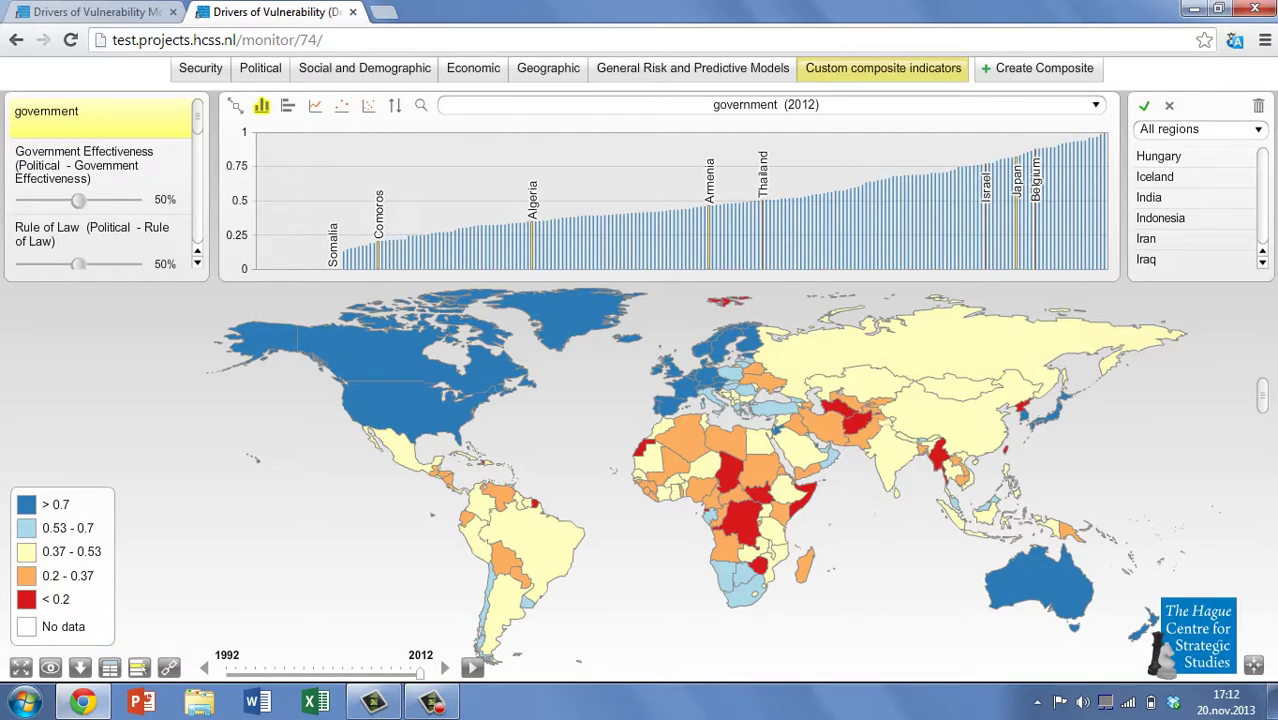
# Step: Export the government indicator map as a JPG image
pyautogui.click(80, 667)
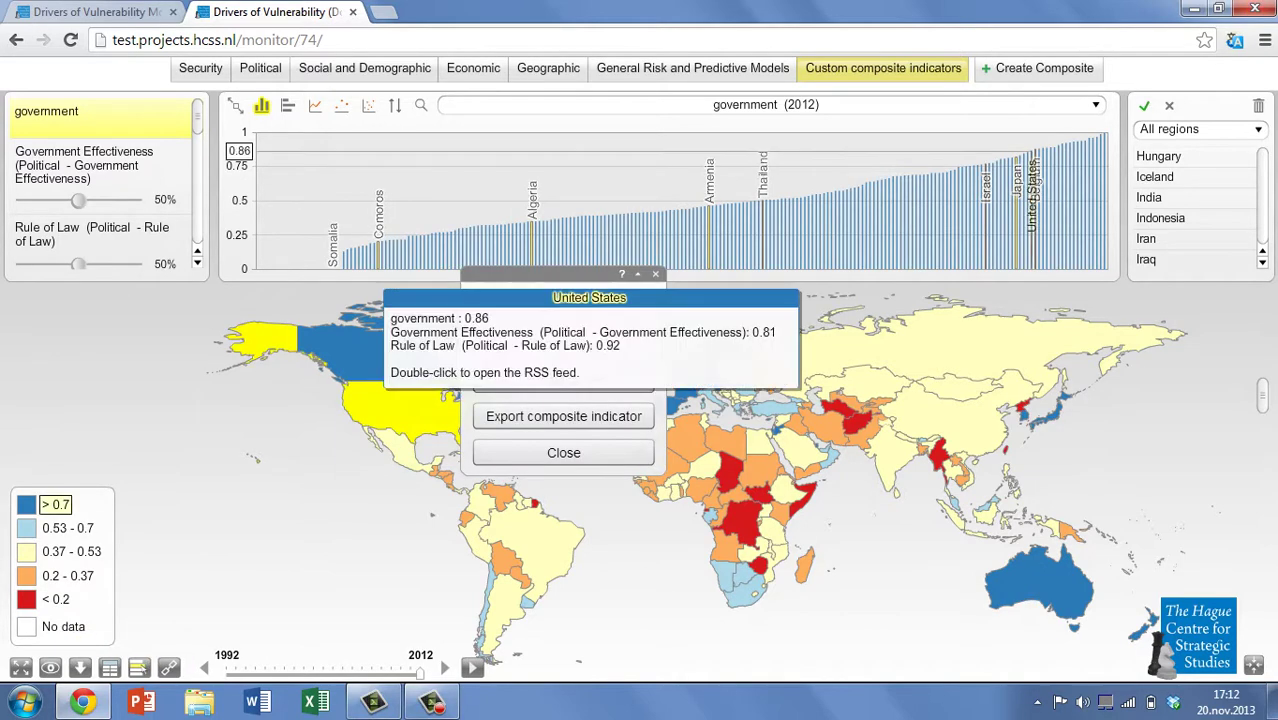
pyautogui.click(563, 343)
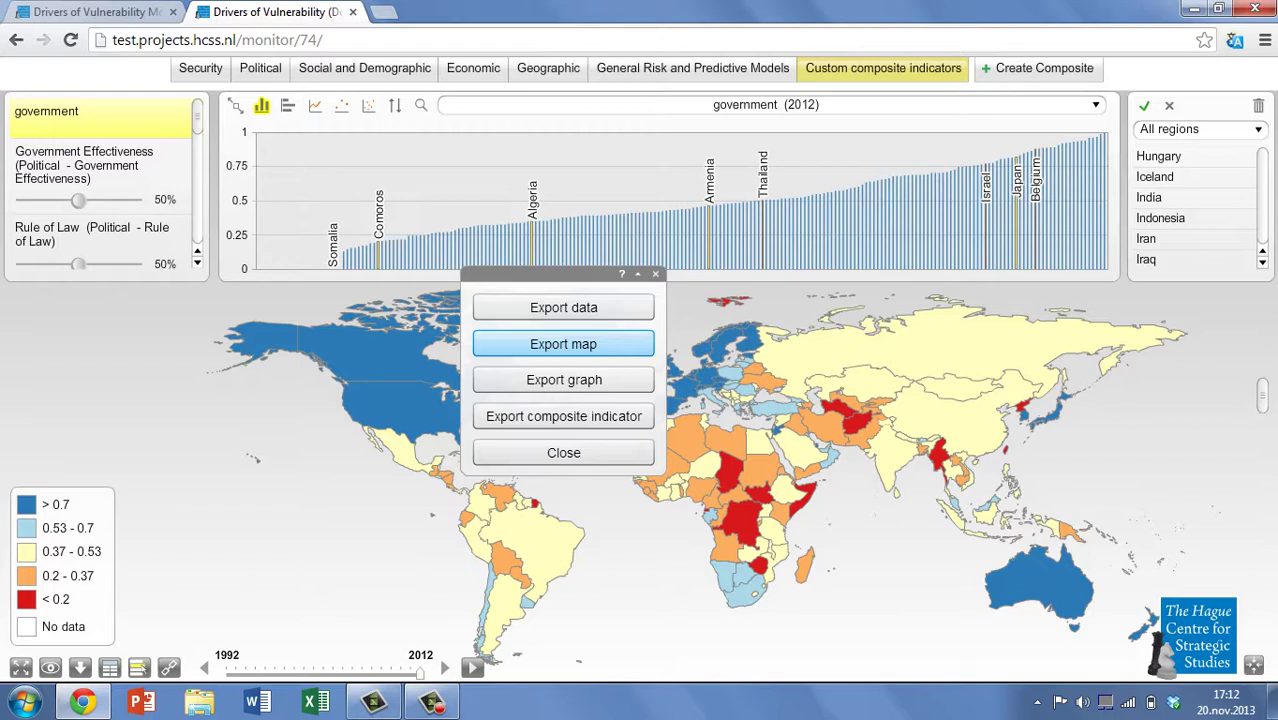
pyautogui.click(563, 344)
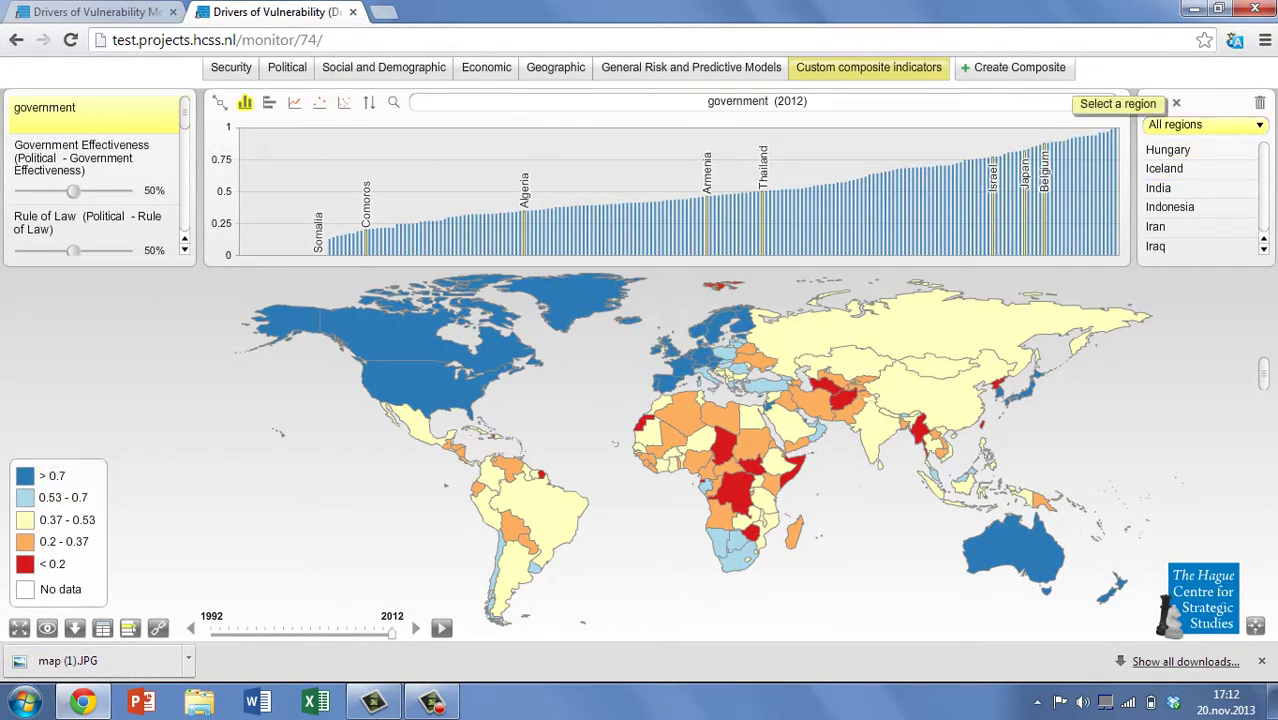
# Step: Restrict the map and graph to the Central Asia region and switch them to South Asia
pyautogui.click(1200, 124)
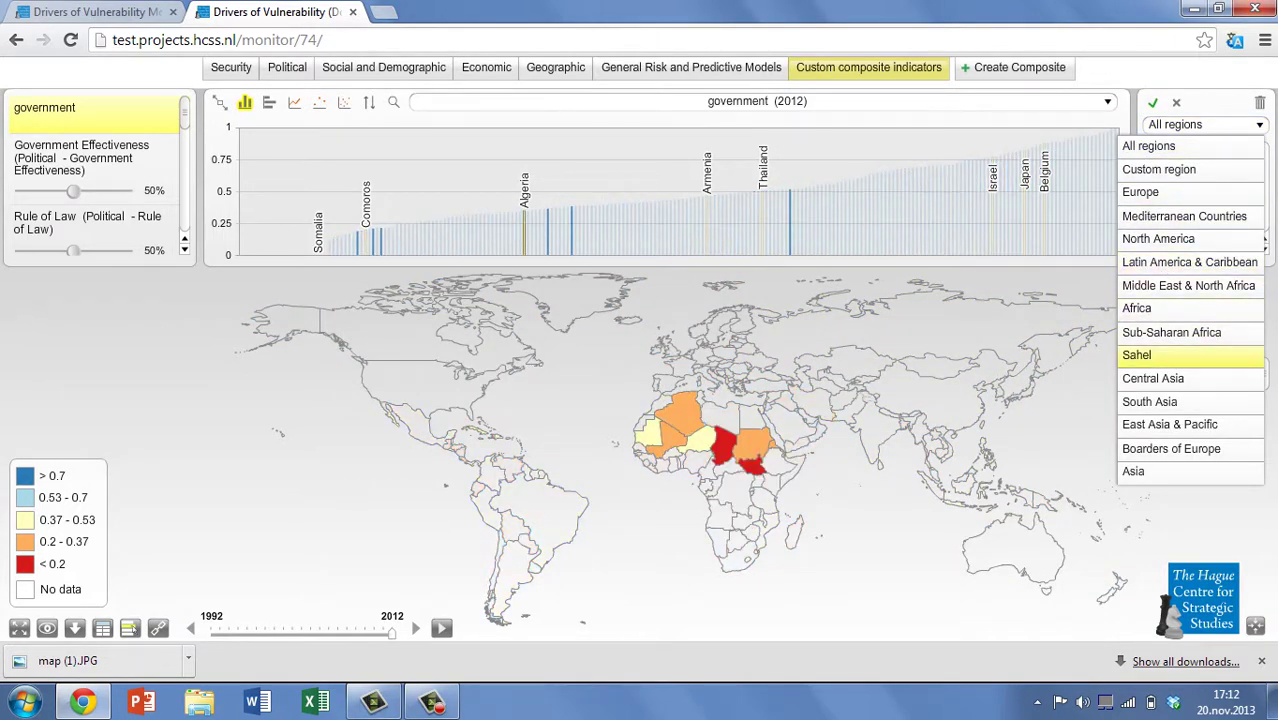
pyautogui.click(1153, 378)
pyautogui.click(1200, 124)
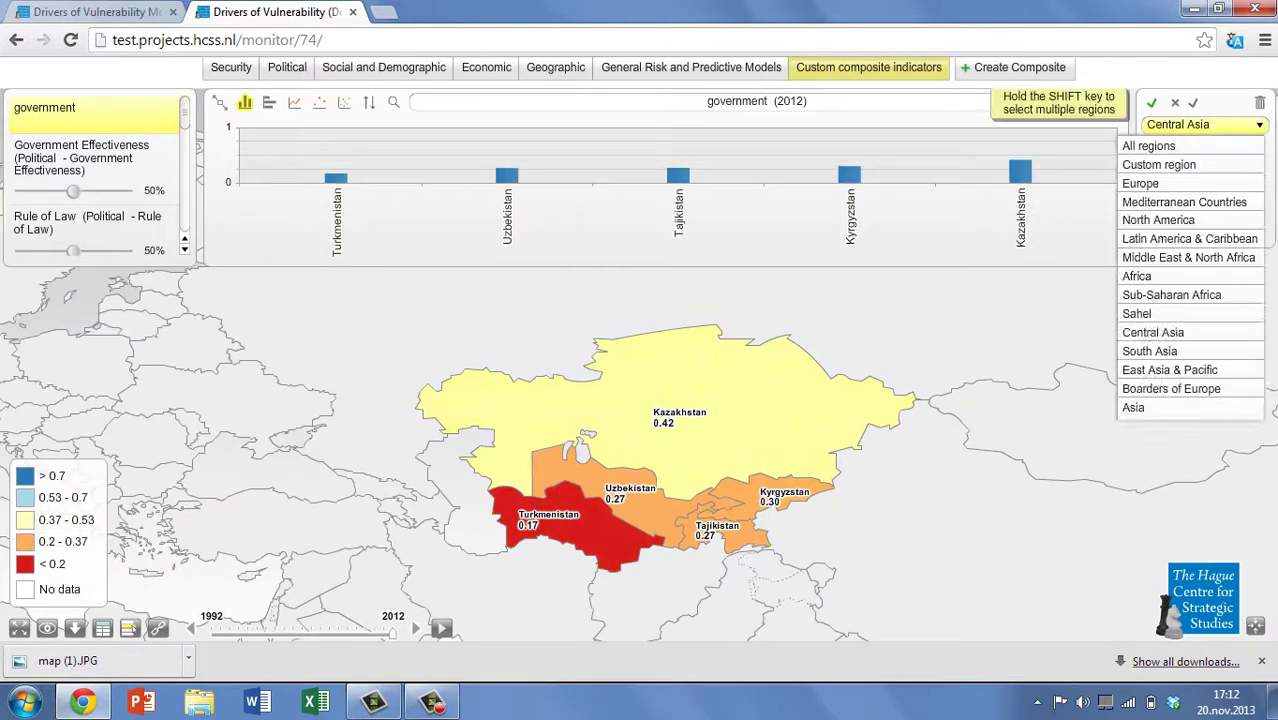
pyautogui.click(1150, 401)
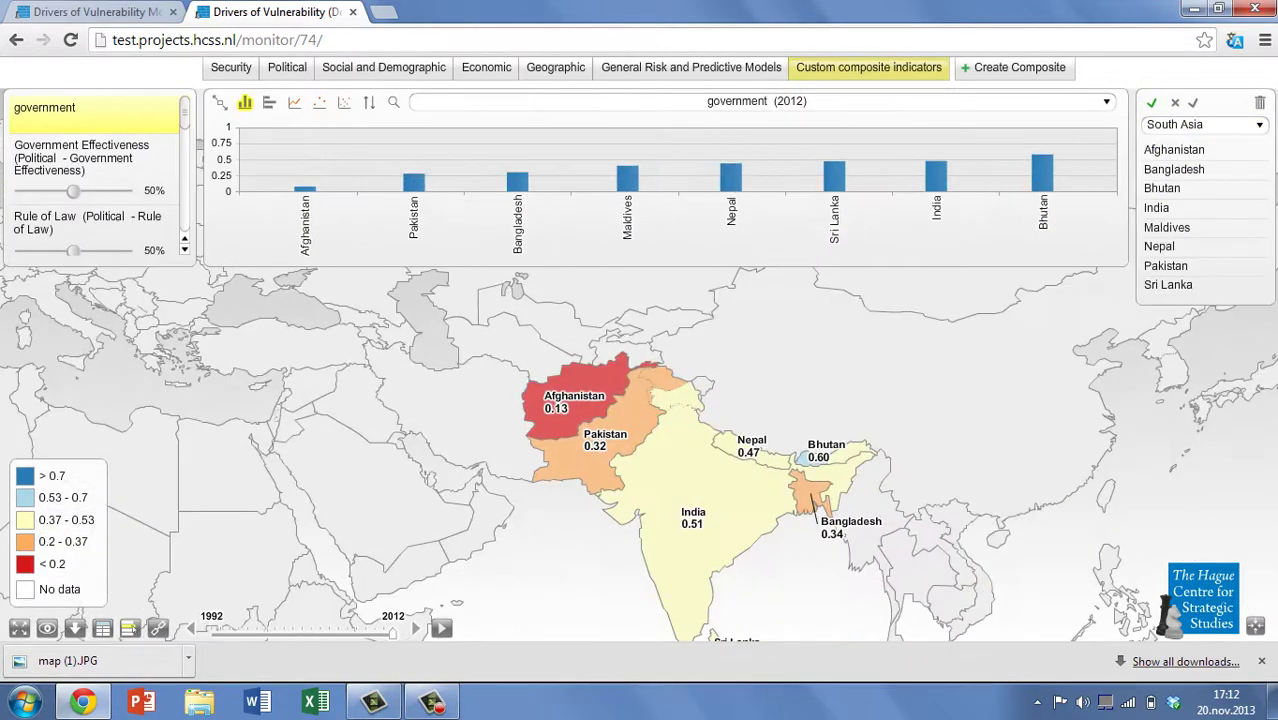
# Step: Return the map to all regions and play its animation through the years
pyautogui.click(1200, 124)
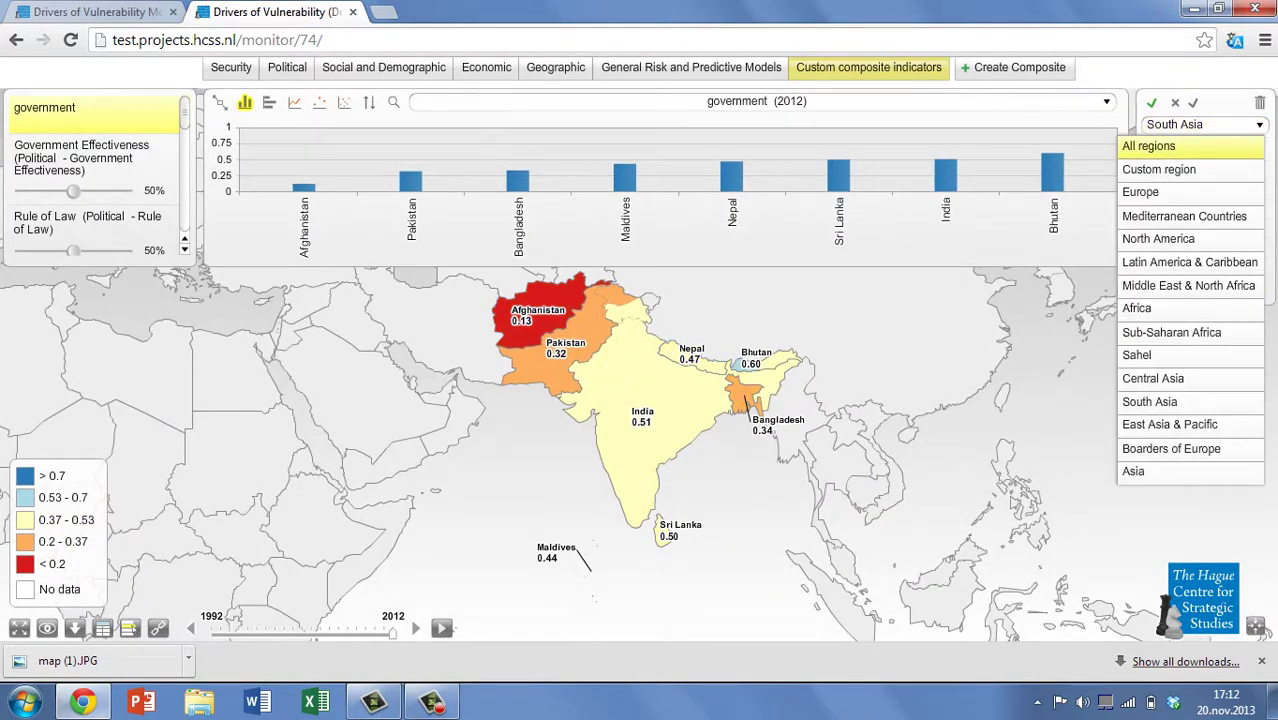
pyautogui.click(1148, 146)
pyautogui.click(441, 627)
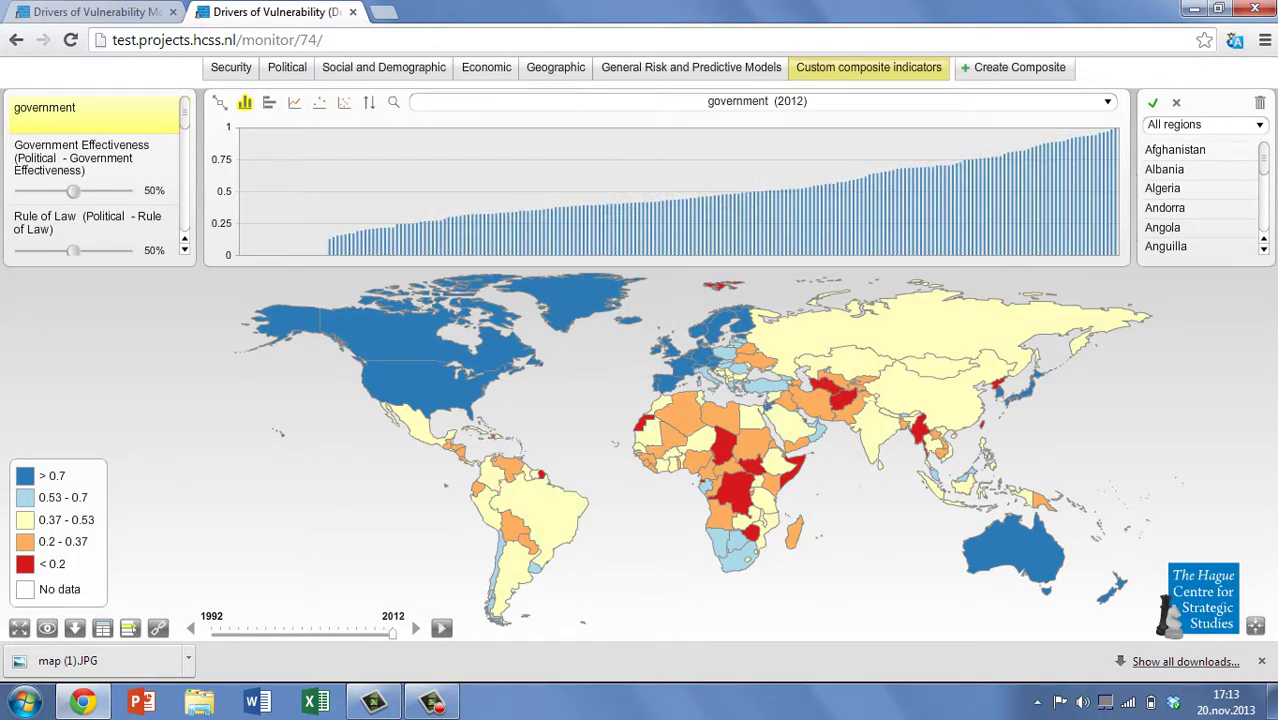
# Step: Filter the map and graph by Asia, Boarders of Europe and South Asia in turn
pyautogui.click(1204, 124)
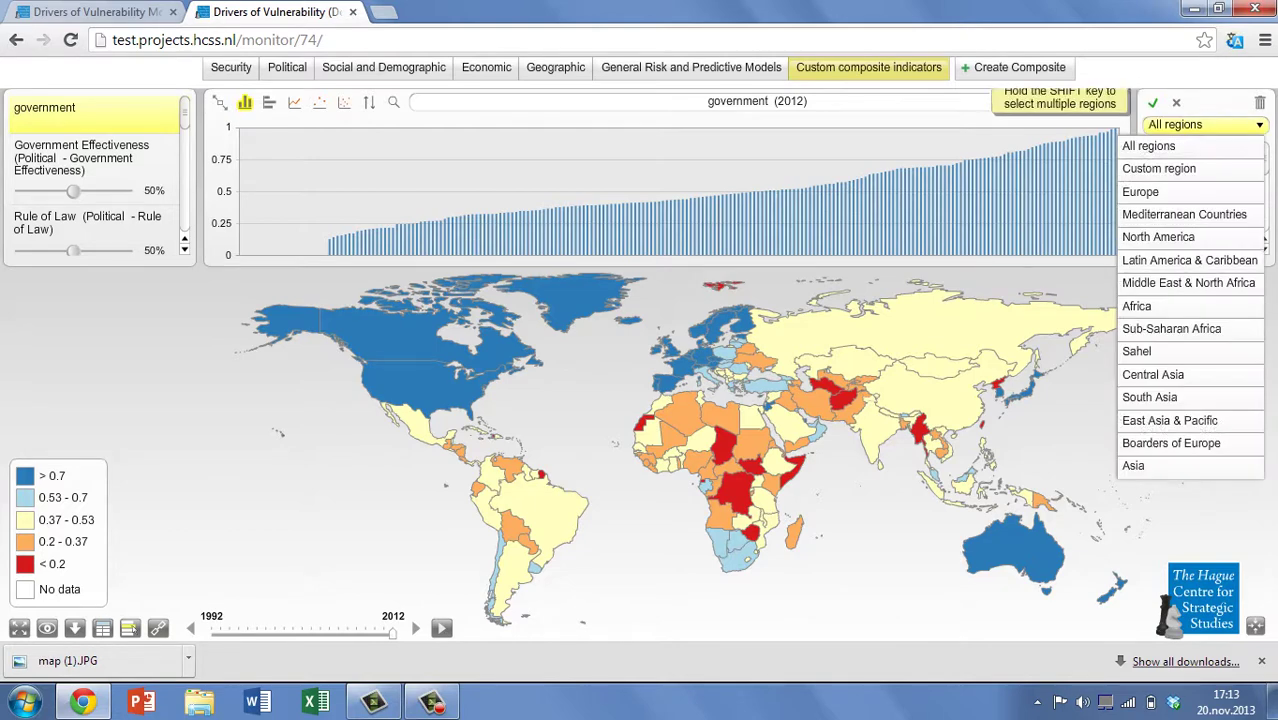
pyautogui.click(1140, 471)
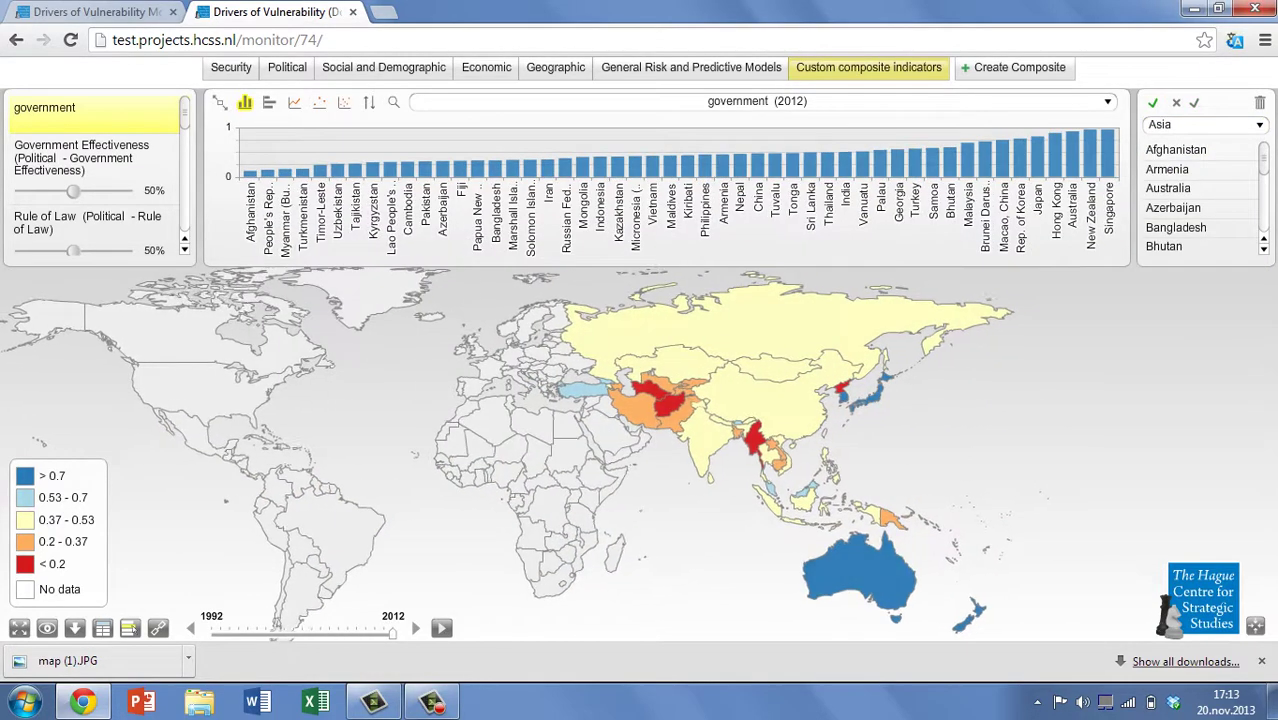
pyautogui.click(1204, 124)
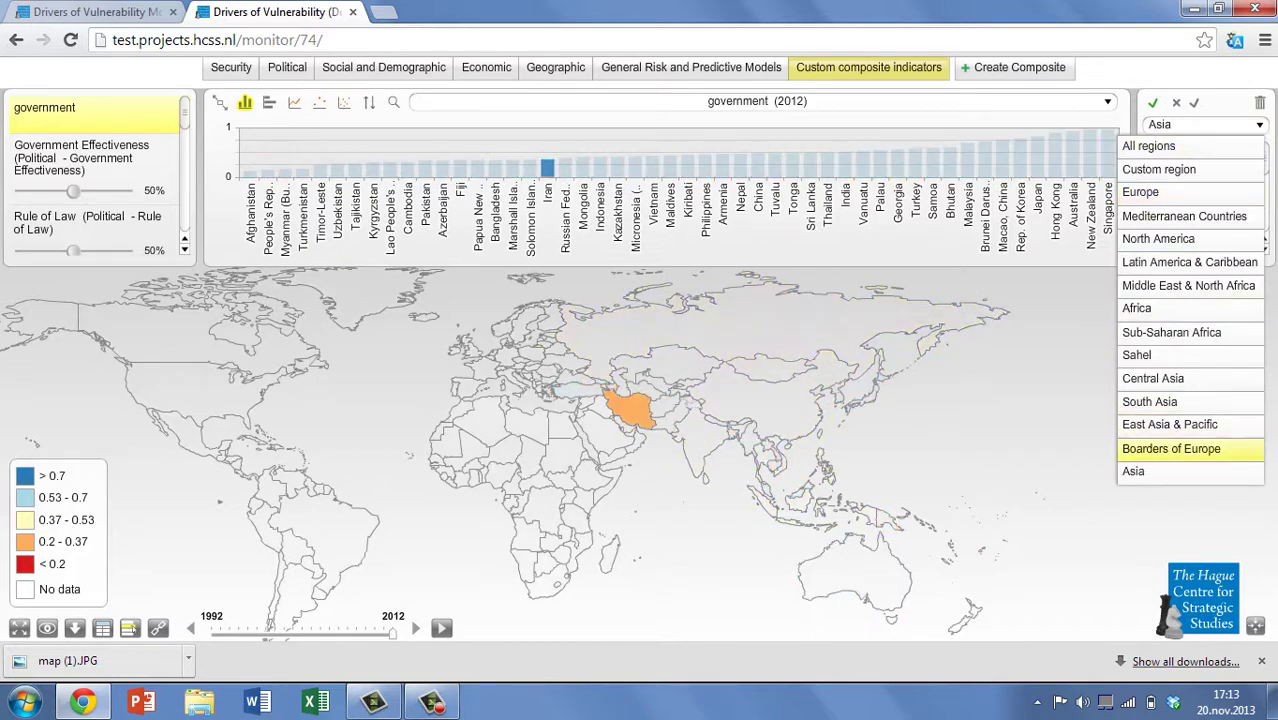
pyautogui.click(1170, 448)
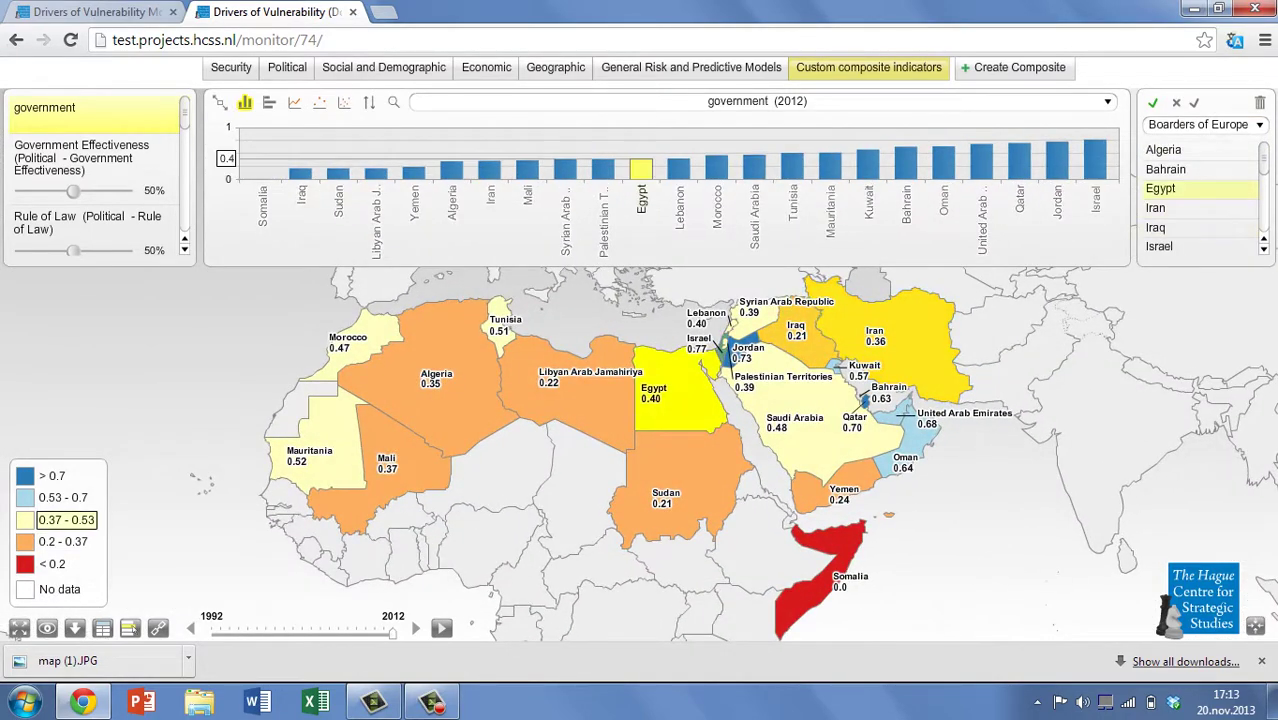
pyautogui.click(1204, 124)
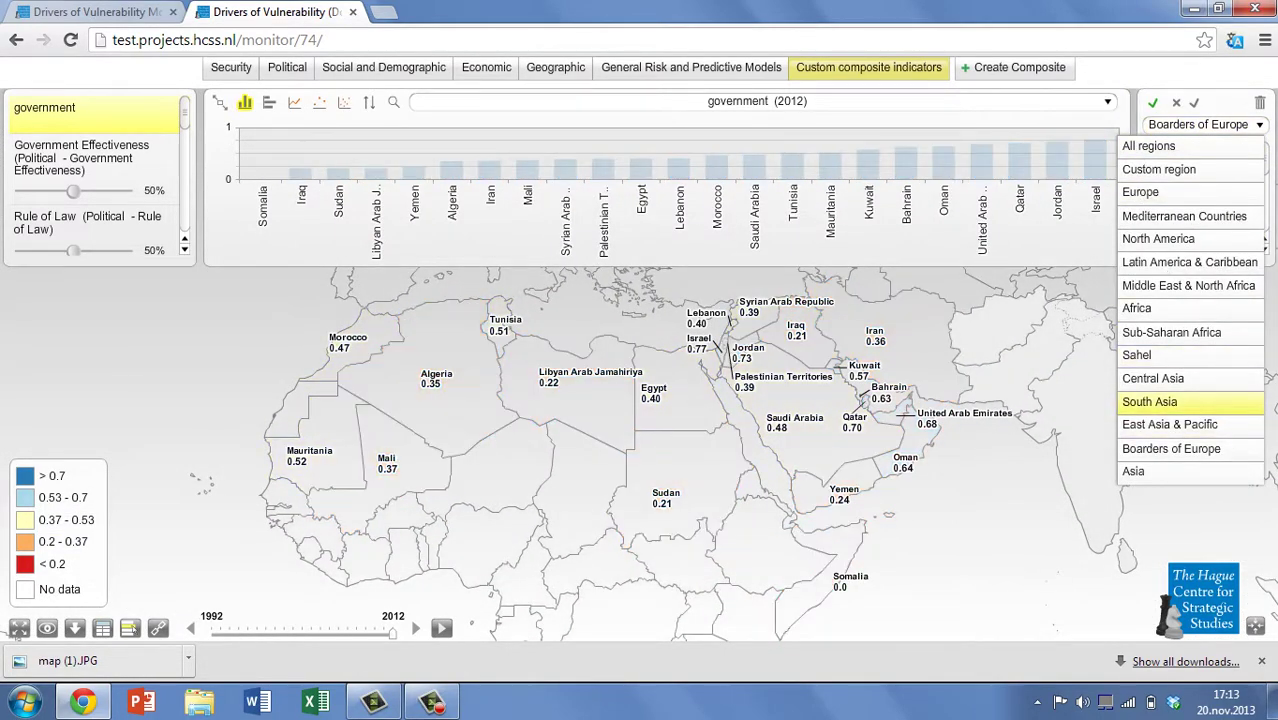
pyautogui.click(1160, 403)
# Step: View the map and graph for North America, Latin America & Caribbean and Africa in turn, and return to all regions
pyautogui.click(1204, 124)
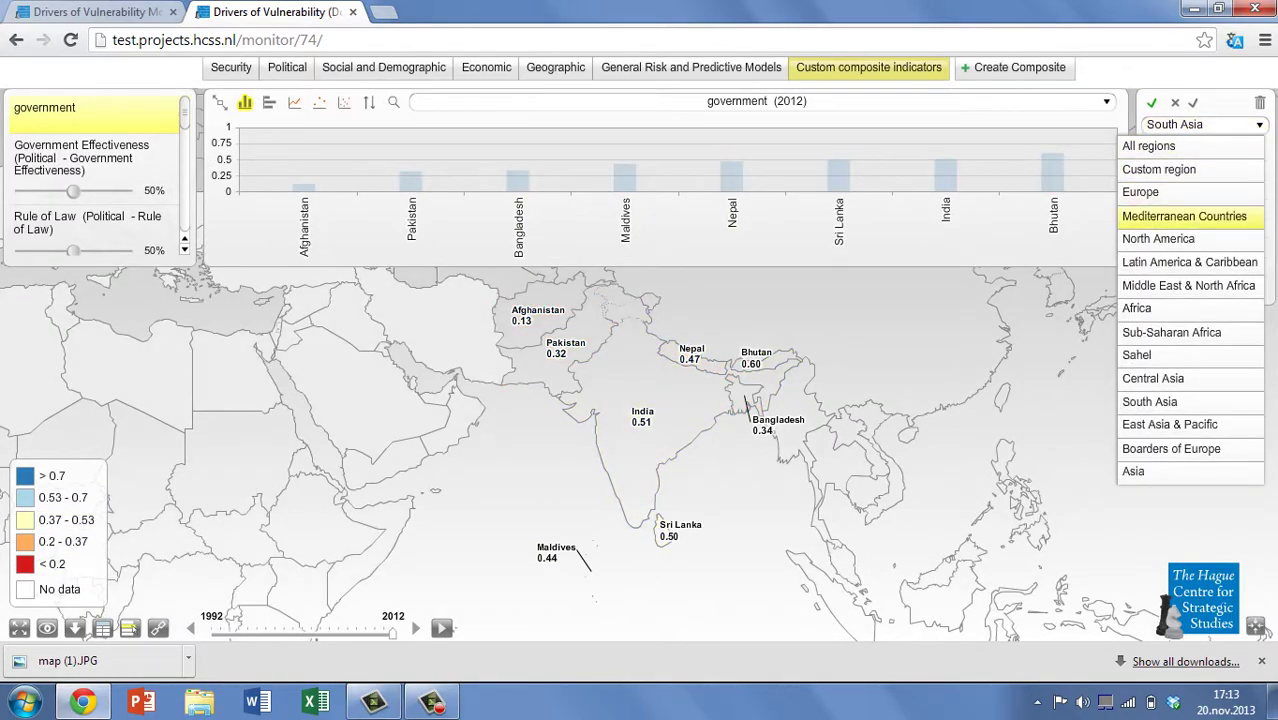
pyautogui.click(1160, 238)
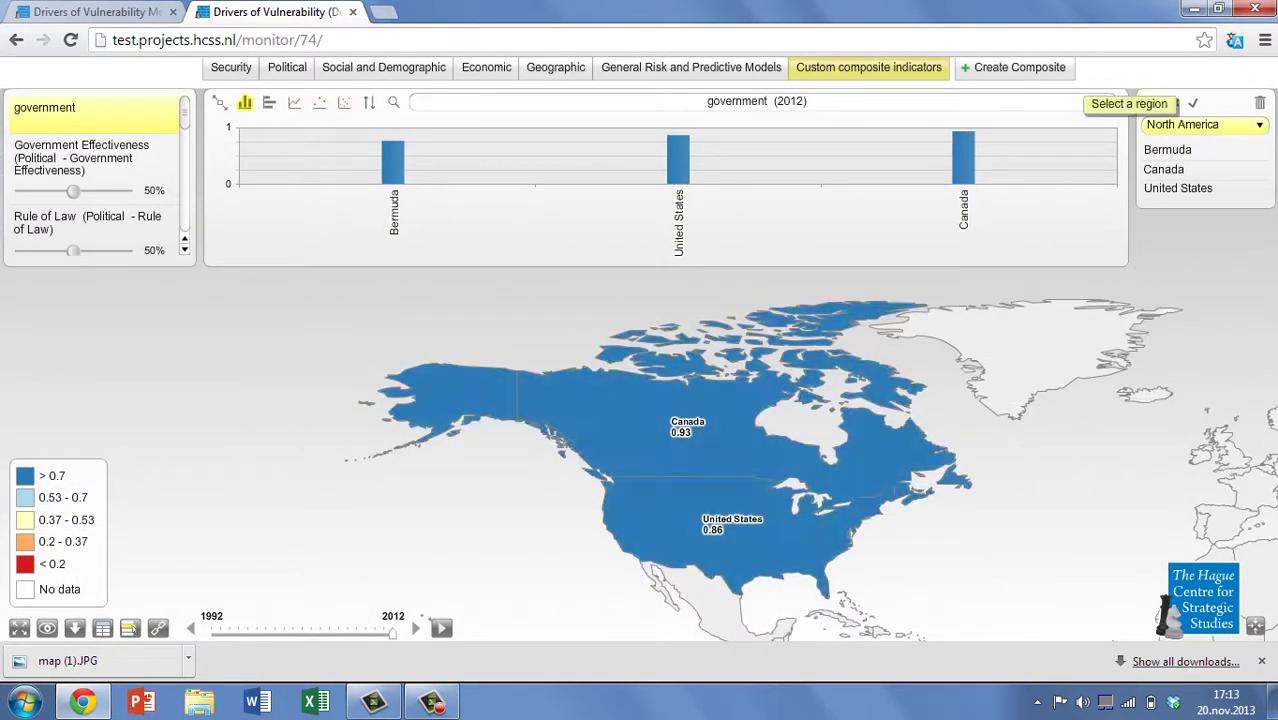
pyautogui.click(1204, 124)
pyautogui.click(1189, 262)
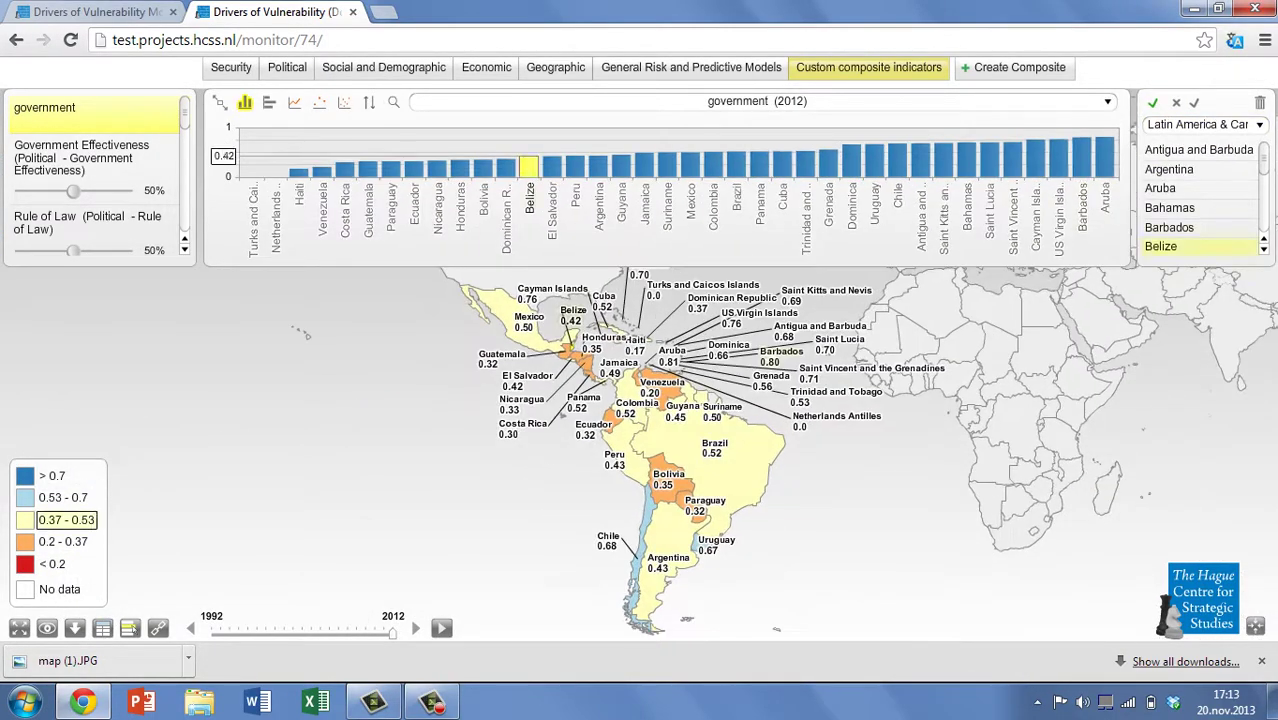
pyautogui.click(1204, 124)
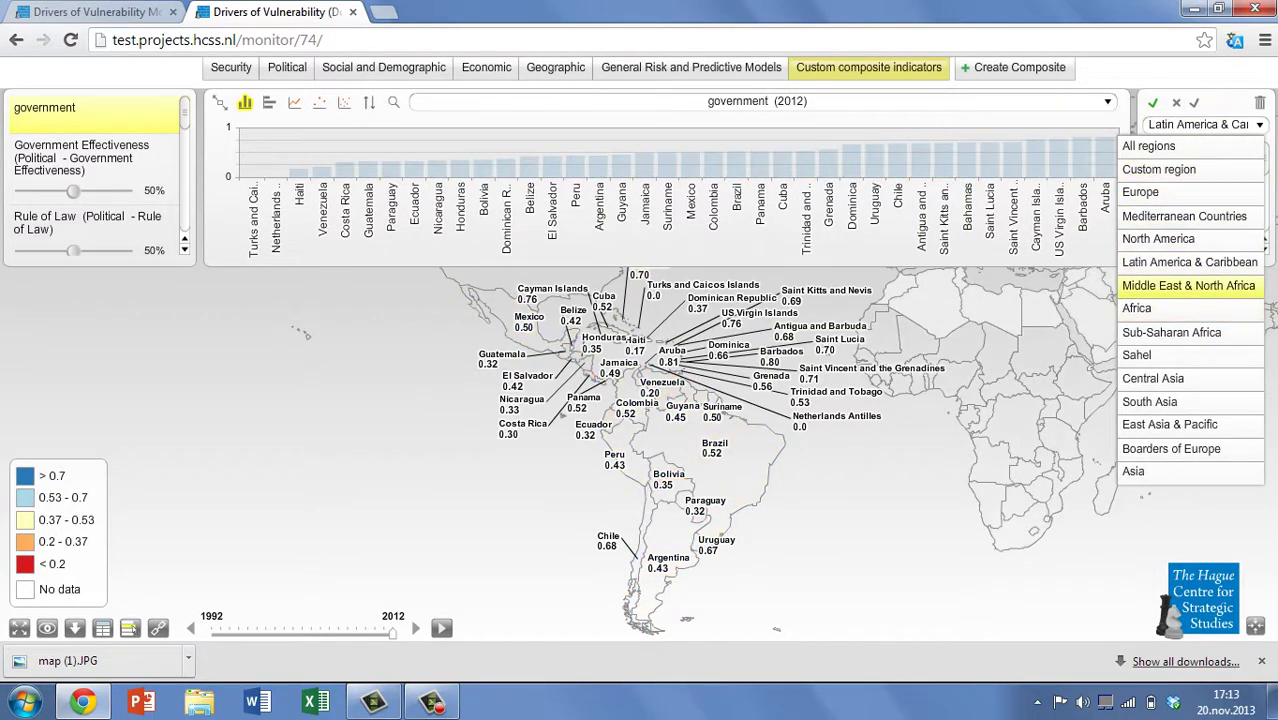
pyautogui.click(1136, 308)
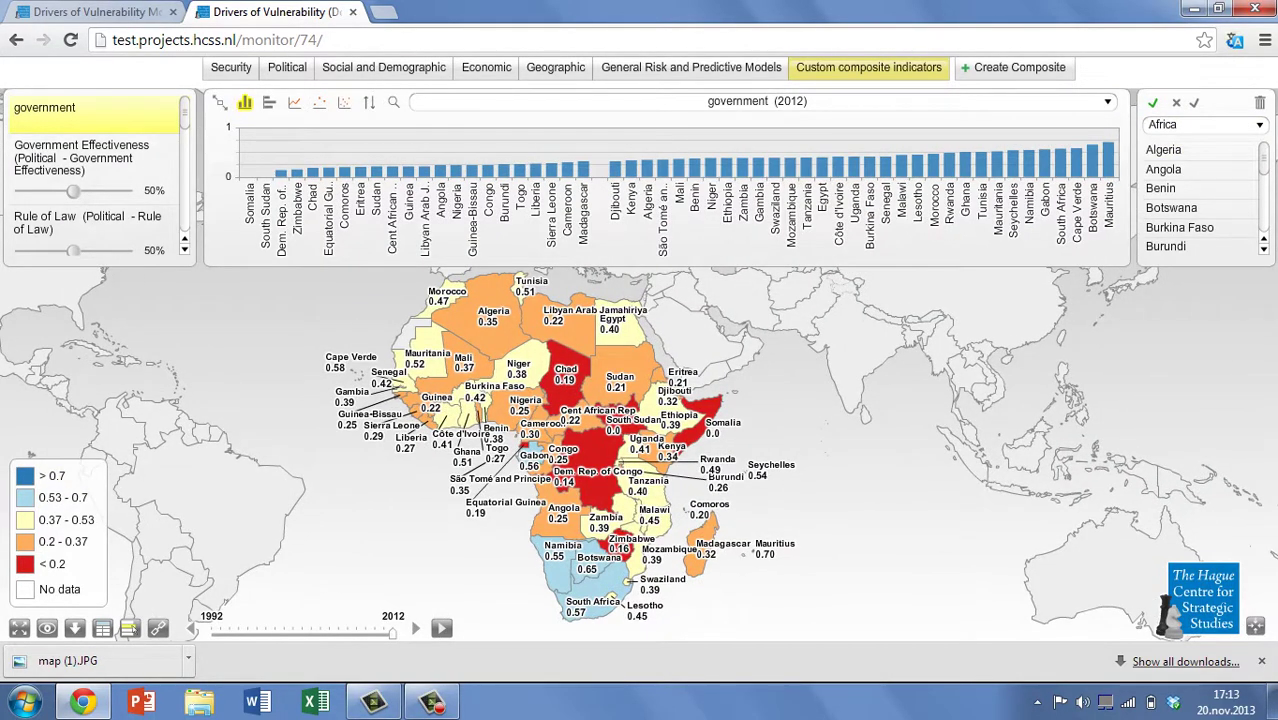
pyautogui.click(1204, 124)
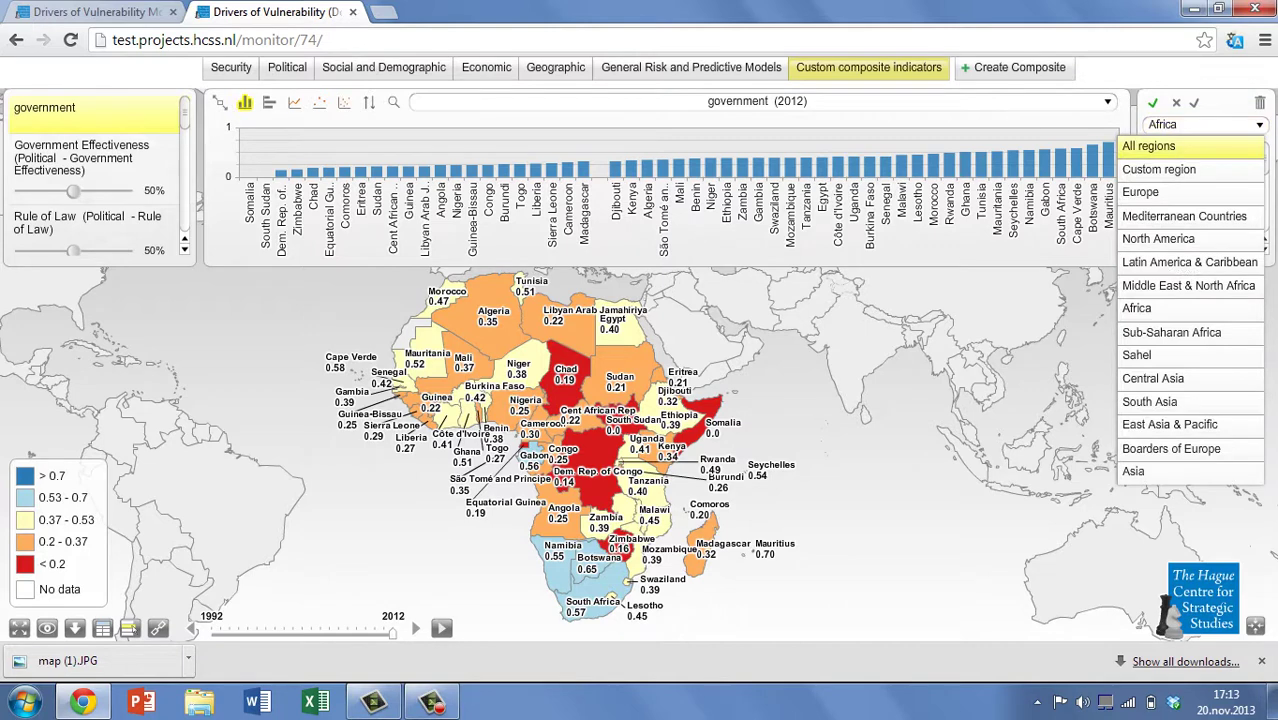
pyautogui.click(1148, 146)
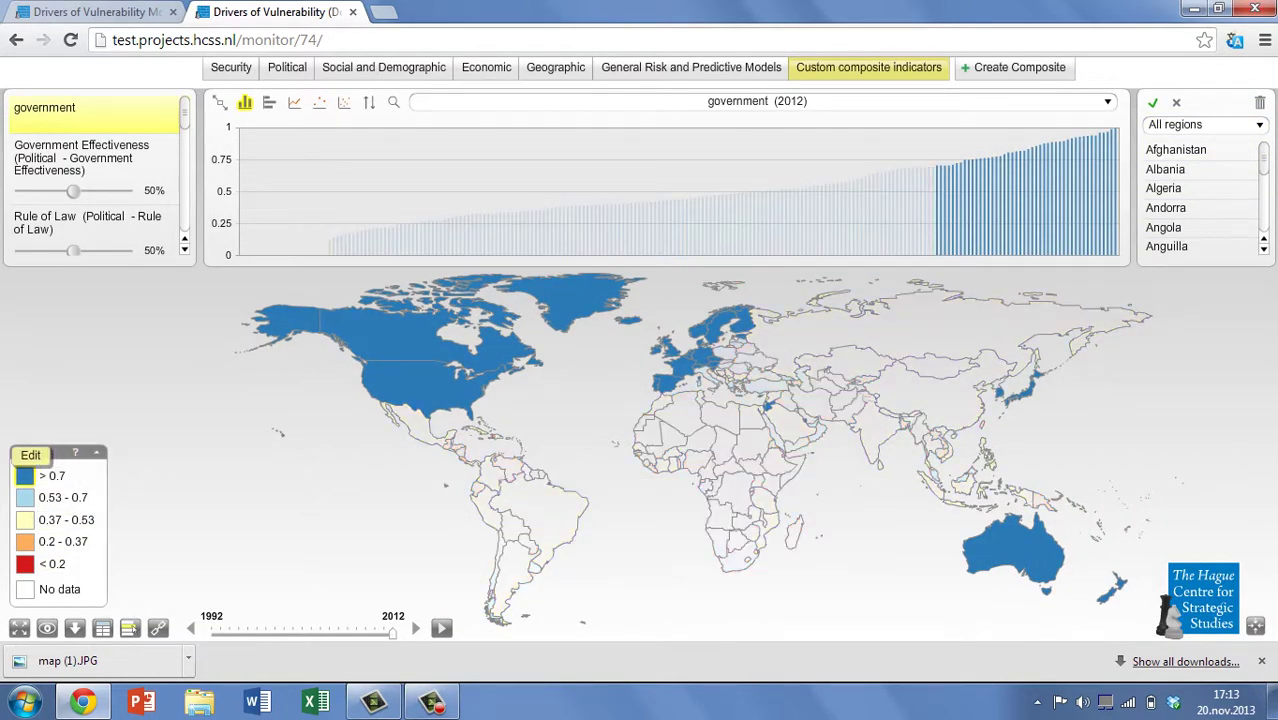
pyautogui.click(27, 474)
pyautogui.press('Escape')
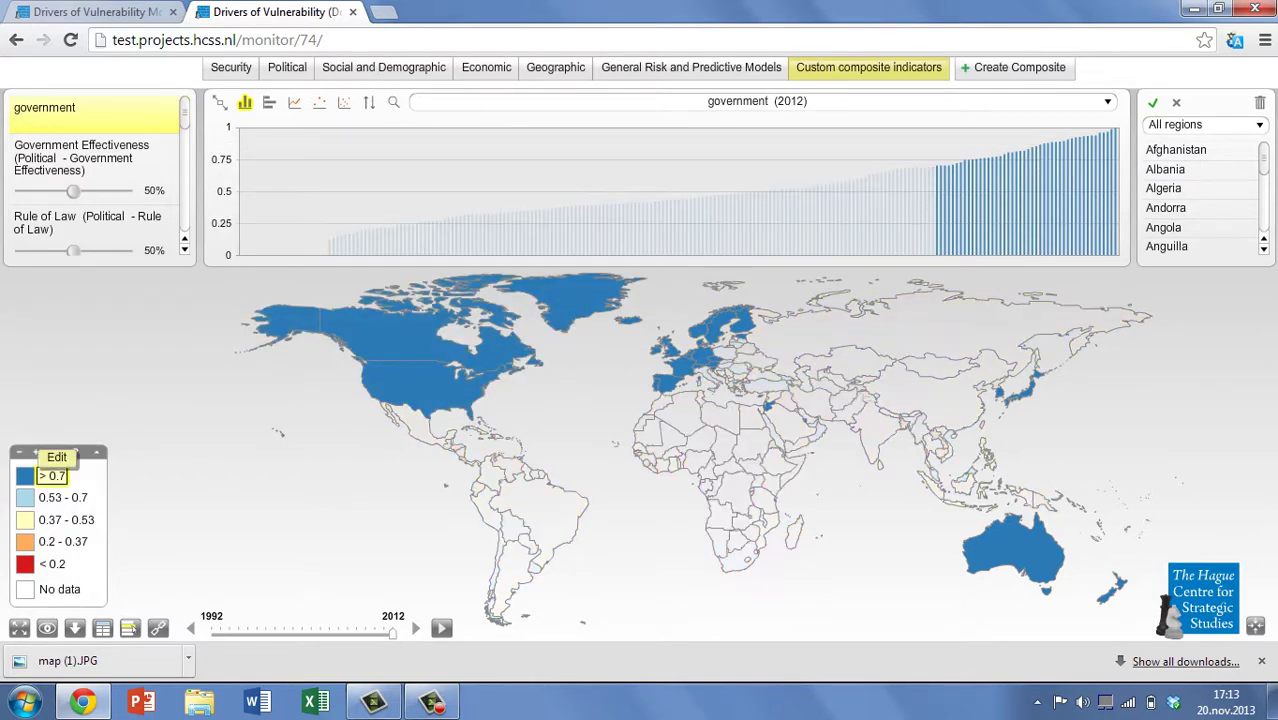
pyautogui.click(50, 476)
pyautogui.click(159, 448)
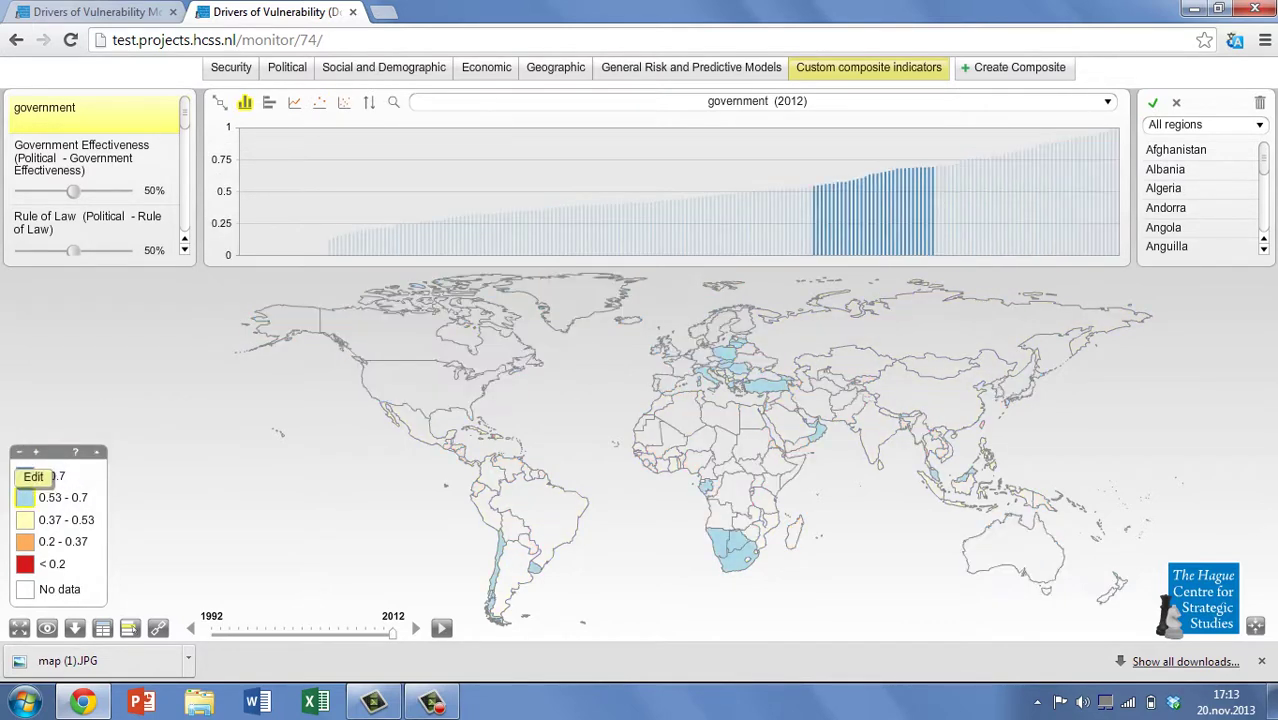
# Step: Increase the map legend's diverging colour scheme to 8 classes and apply it
pyautogui.click(25, 497)
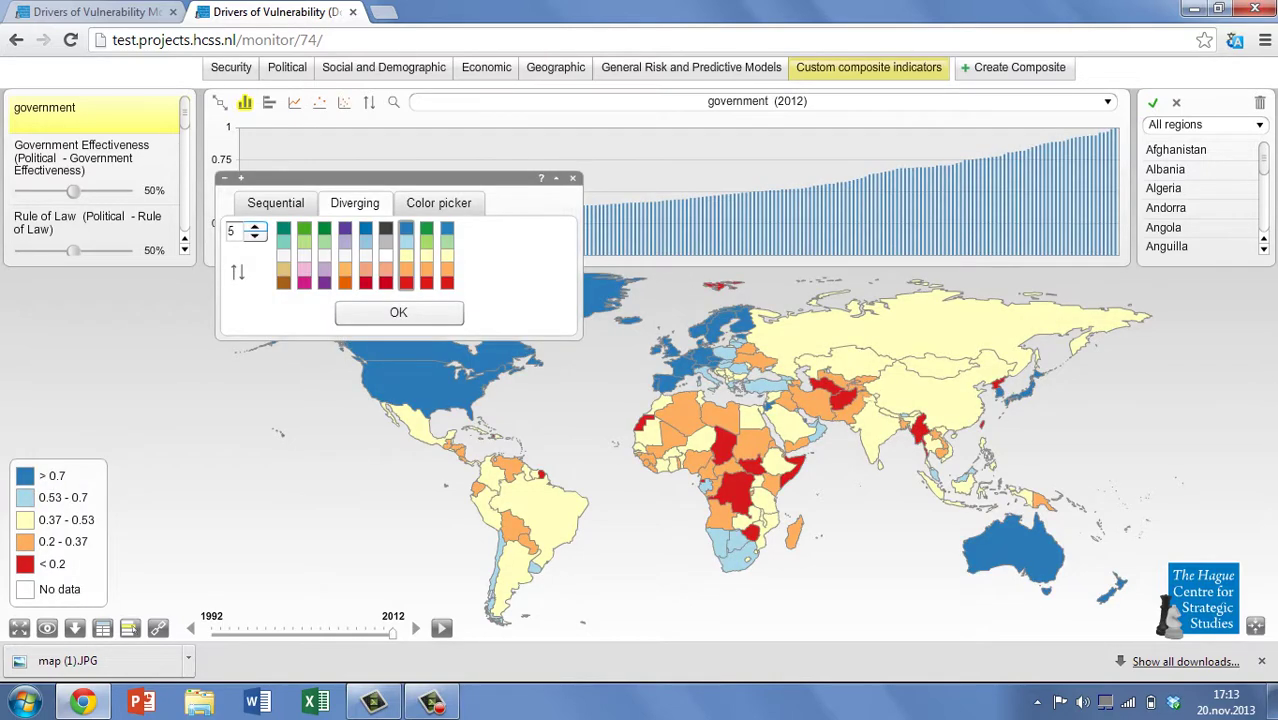
pyautogui.click(256, 226)
pyautogui.click(256, 226)
pyautogui.click(256, 226)
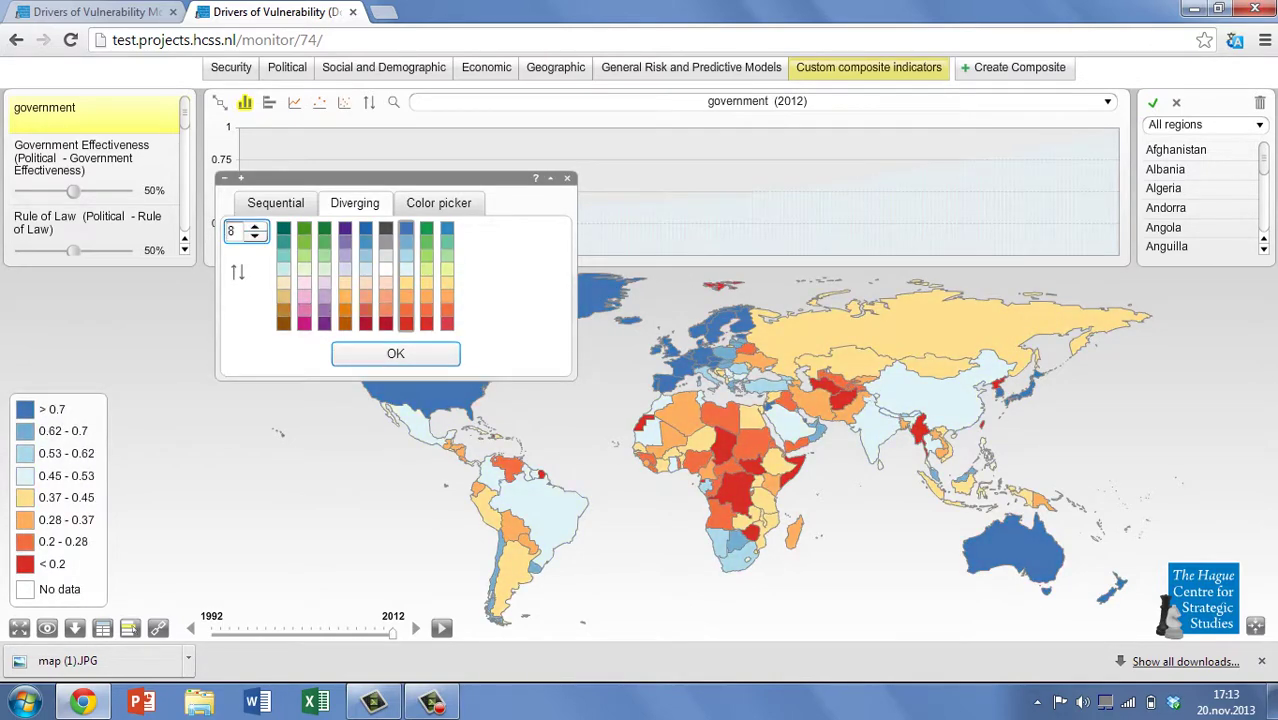
pyautogui.click(395, 353)
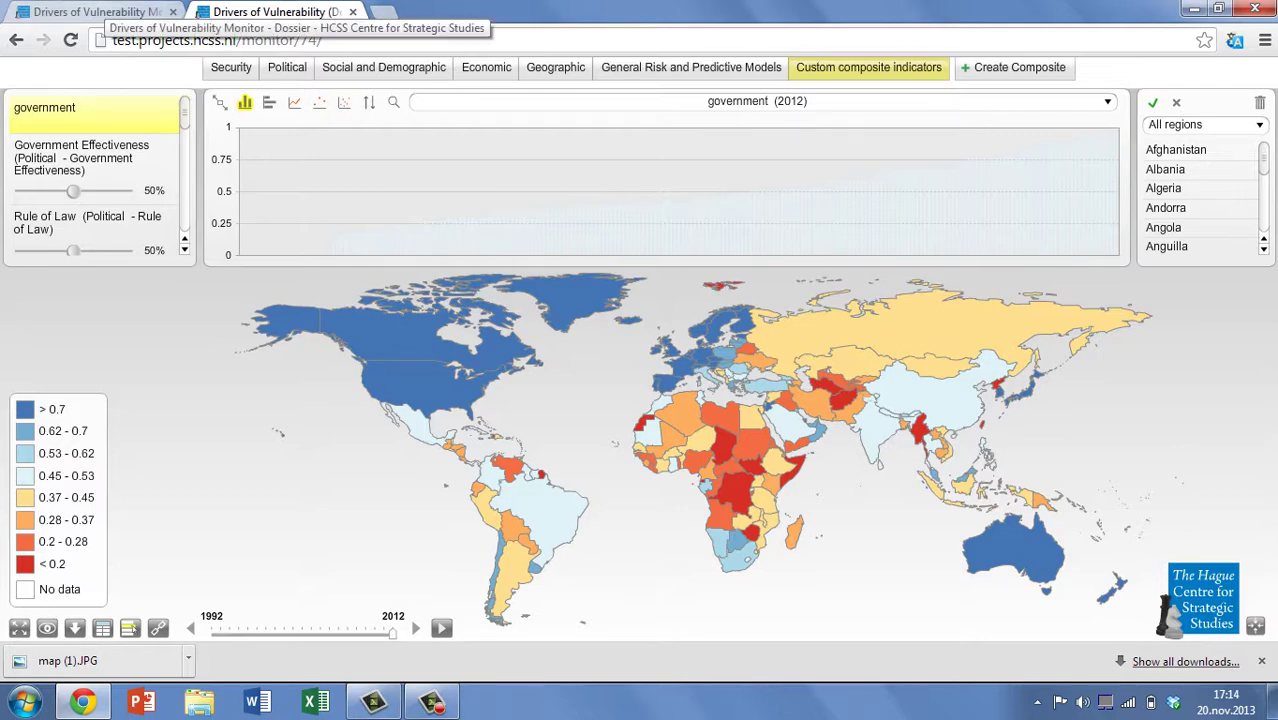
# Step: Switch to the Drivers of Vulnerability Monitor dossier page on the HCSS website
pyautogui.click(104, 8)
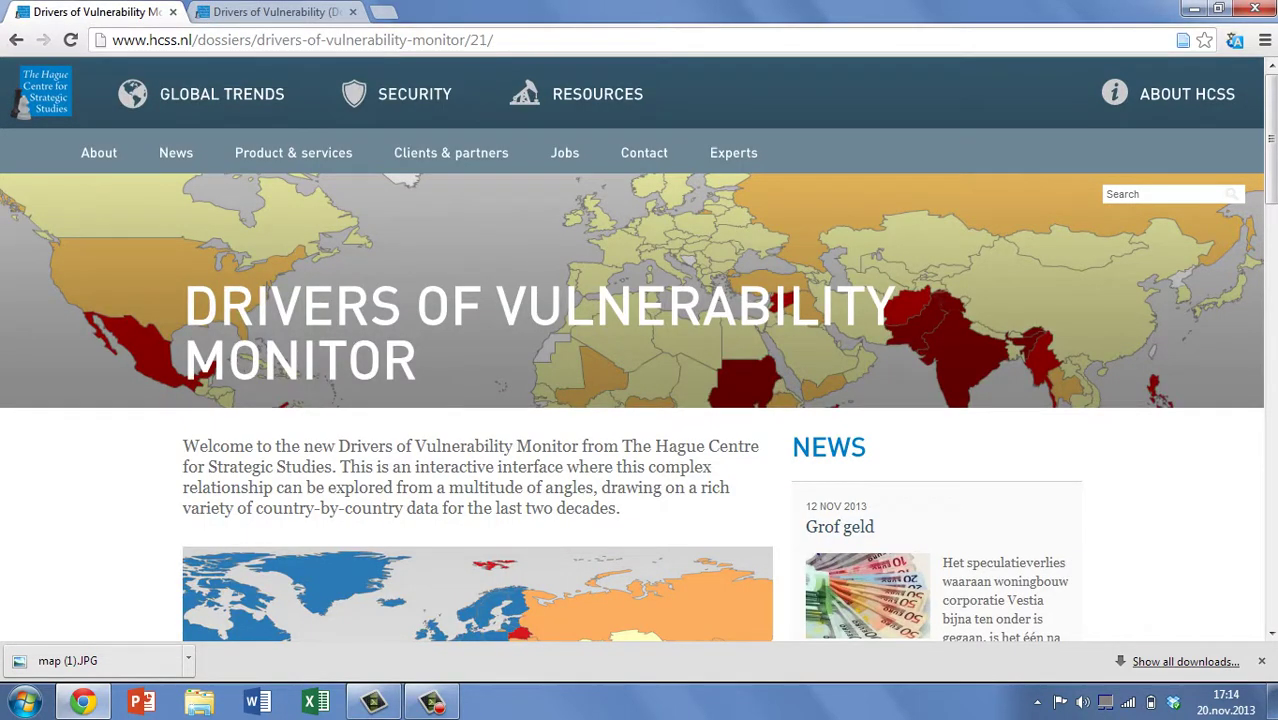